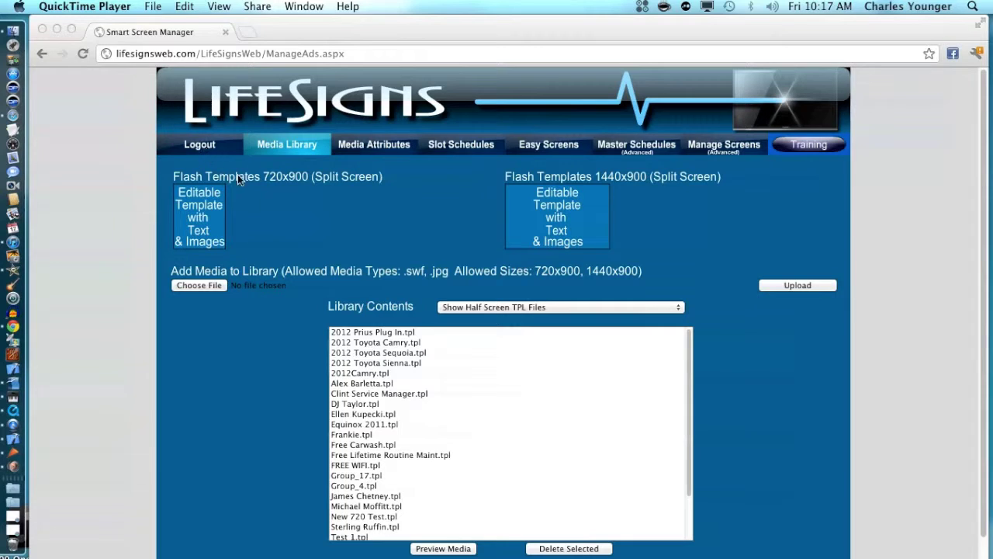
# Filter the library contents to show all file types
pyautogui.click(658, 318)
pyautogui.click(647, 309)
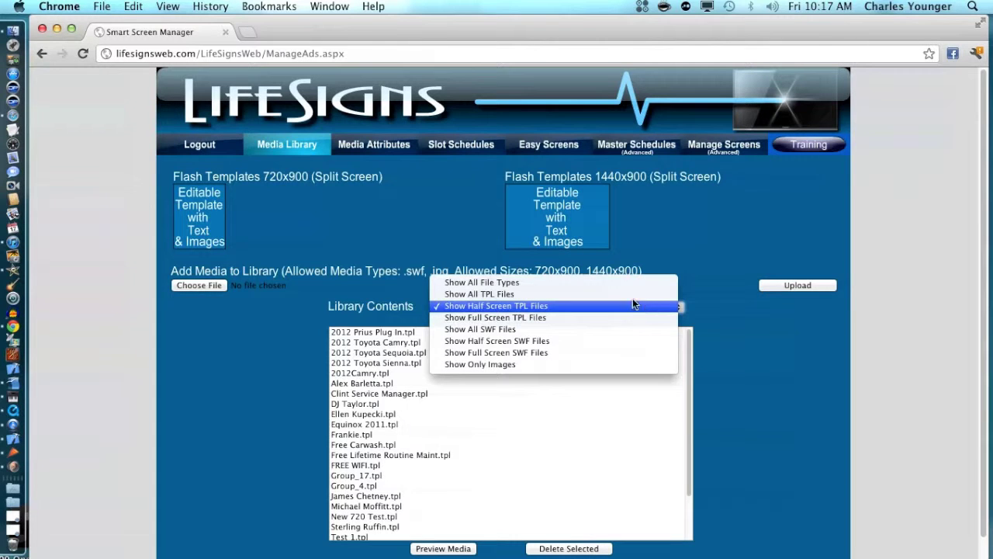
pyautogui.click(613, 282)
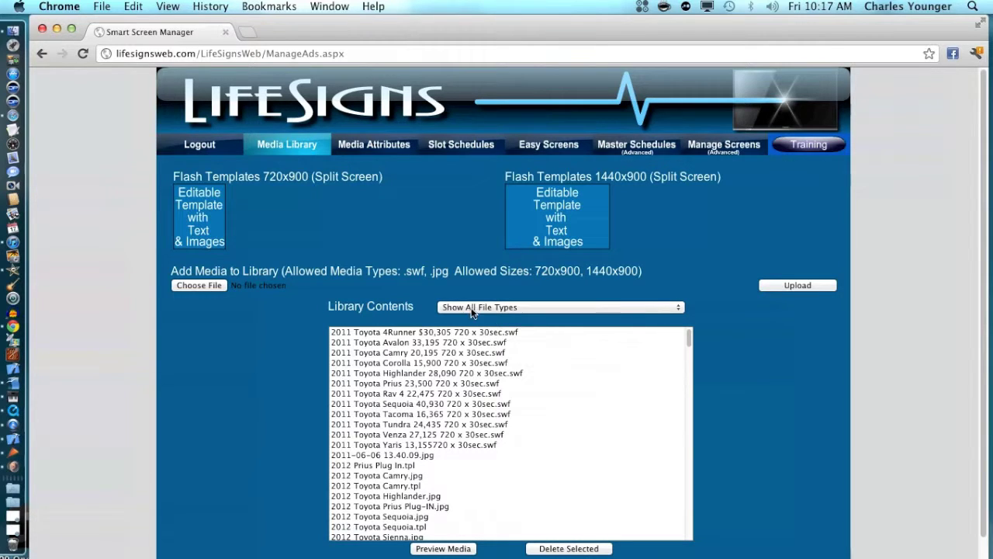
# Filter the library contents by all TPL files, half screen TPL files and full screen TPL files in turn
pyautogui.click(498, 308)
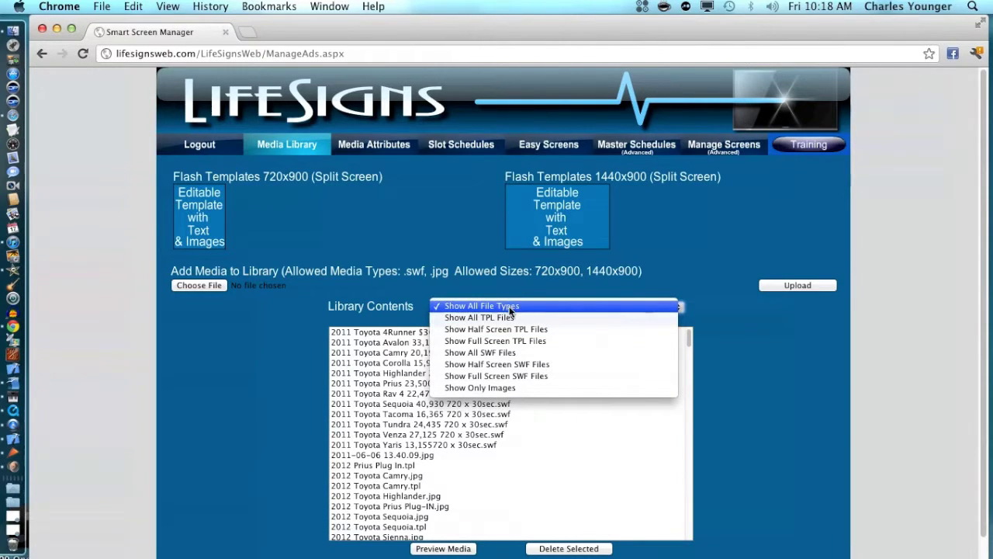
pyautogui.click(510, 318)
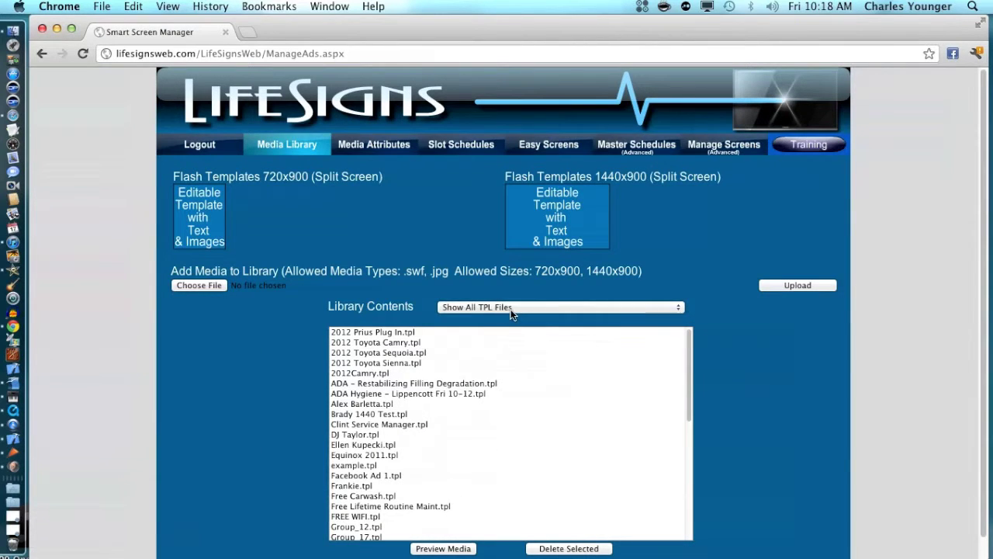
pyautogui.click(510, 318)
pyautogui.click(510, 317)
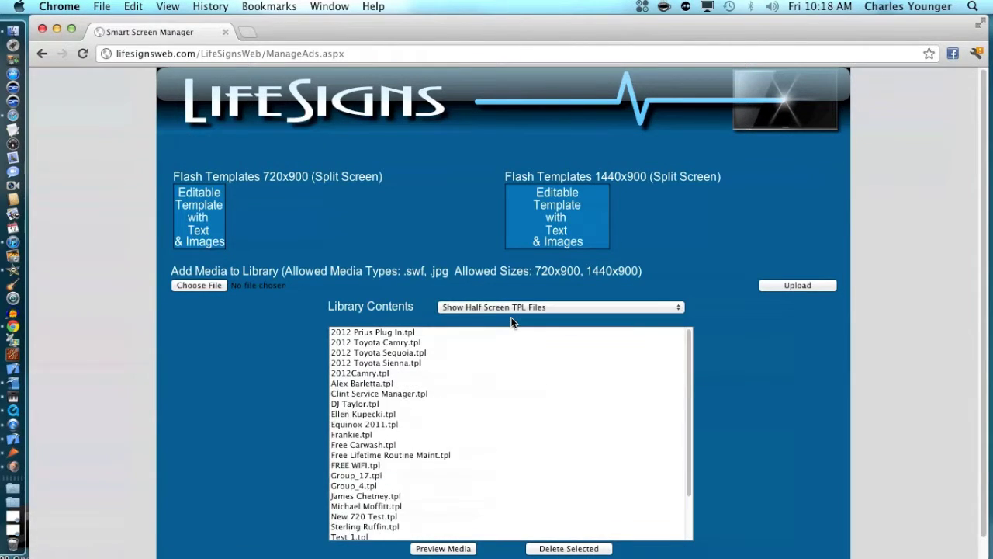
pyautogui.click(516, 307)
pyautogui.click(518, 318)
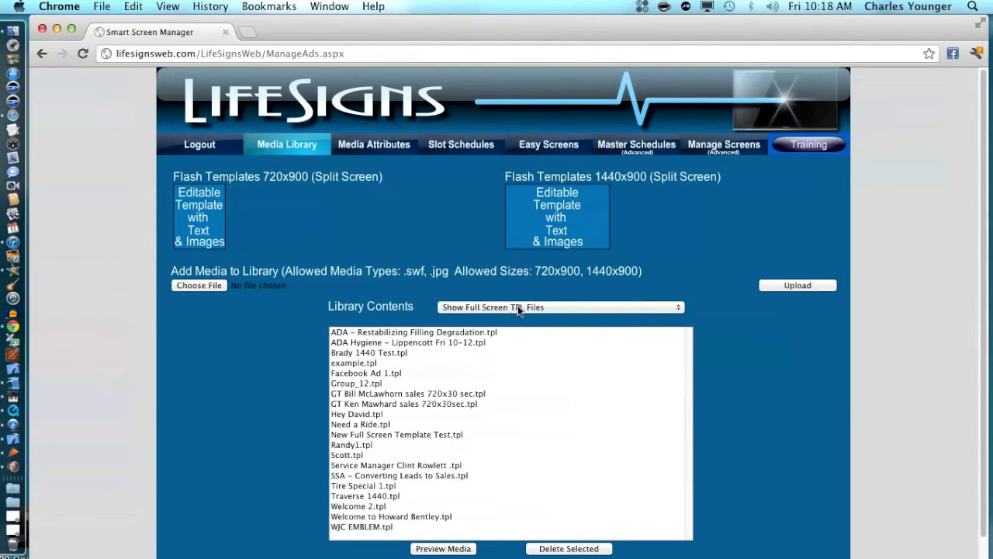
# Filter the library contents by all SWF files, half screen SWF files and full screen SWF files in turn
pyautogui.click(518, 306)
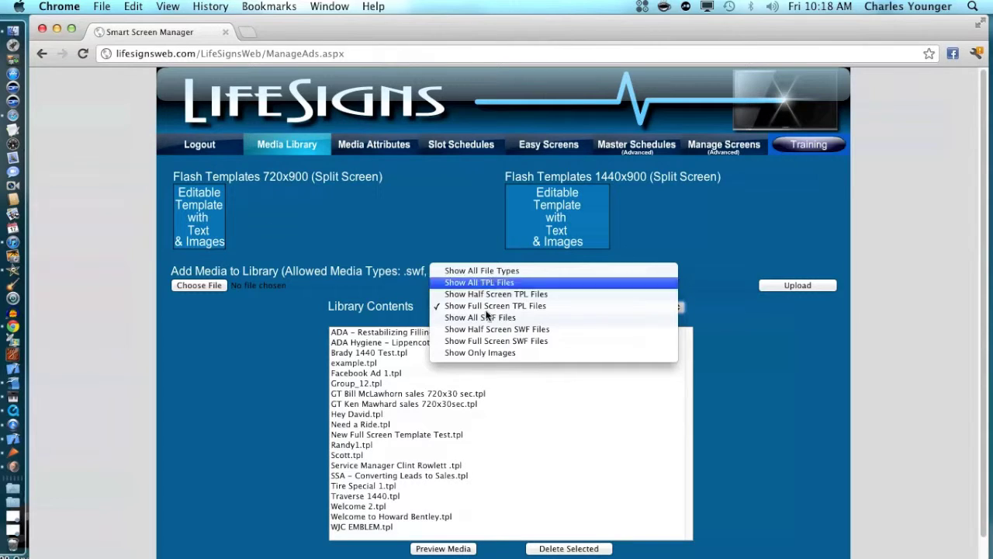
pyautogui.click(512, 319)
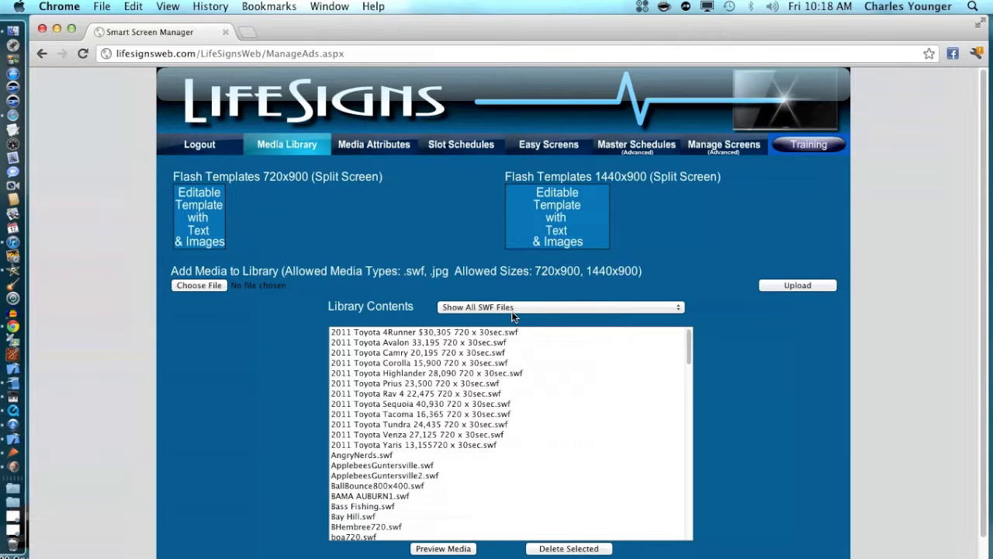
pyautogui.click(513, 308)
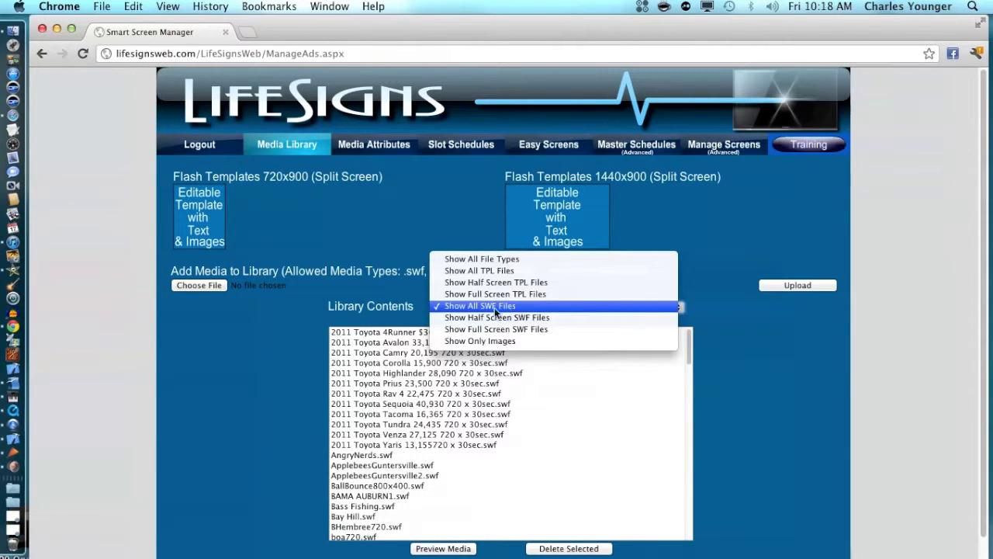
pyautogui.click(530, 312)
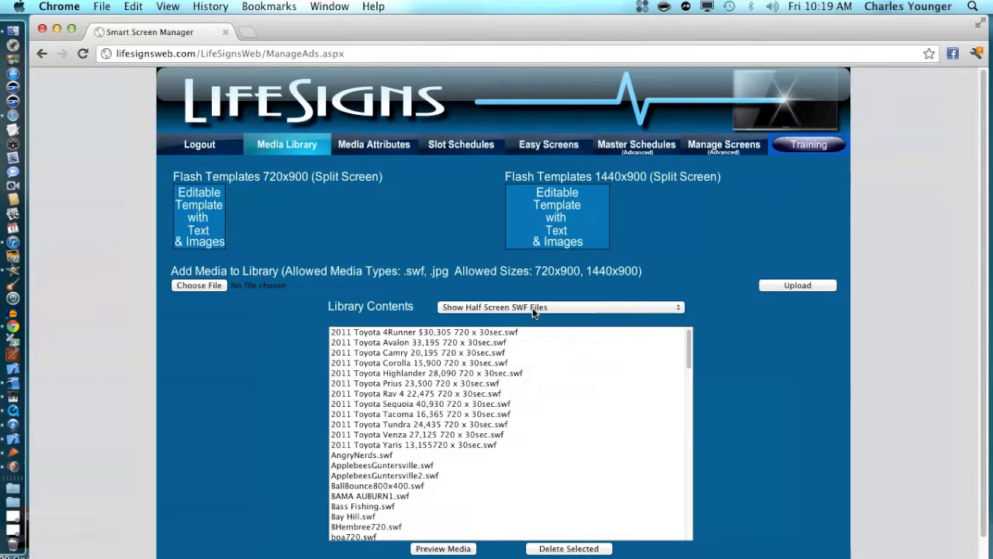
pyautogui.click(563, 307)
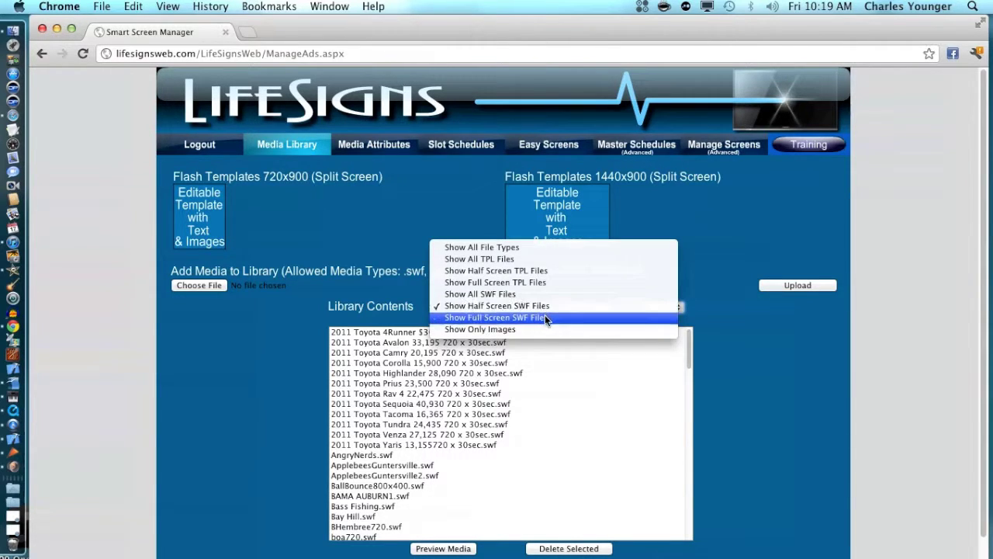
pyautogui.click(544, 318)
# Filter the library contents to show only images and look through the list
pyautogui.click(545, 309)
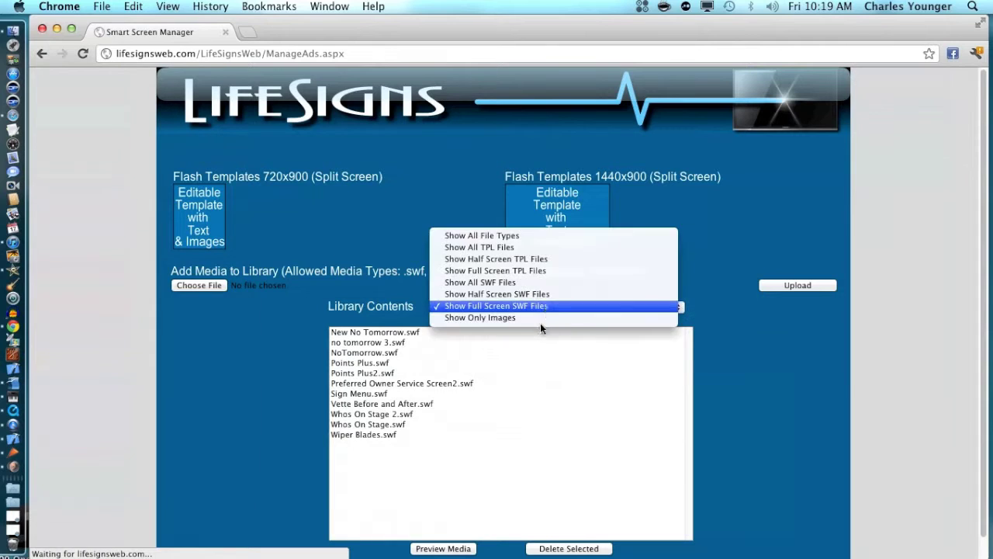
pyautogui.click(529, 319)
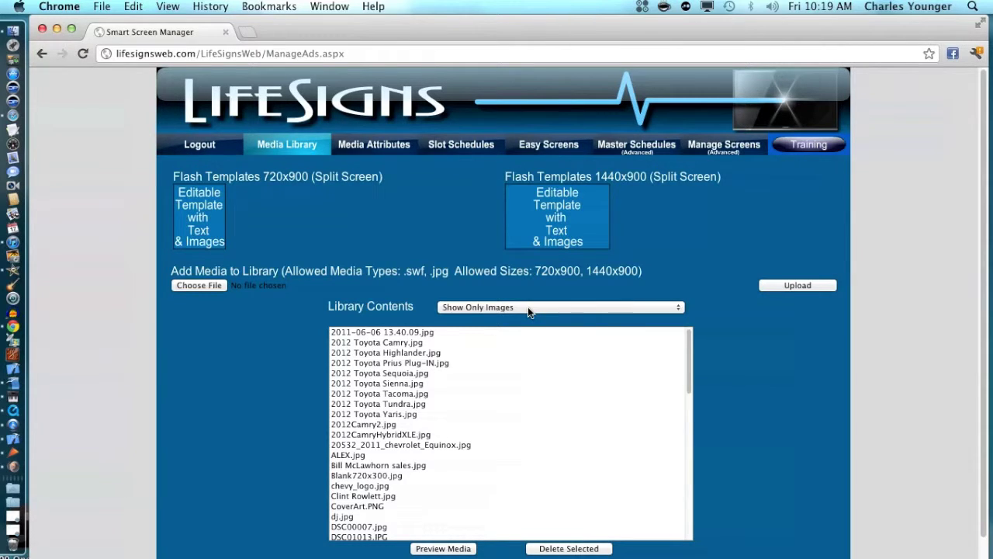
pyautogui.click(568, 306)
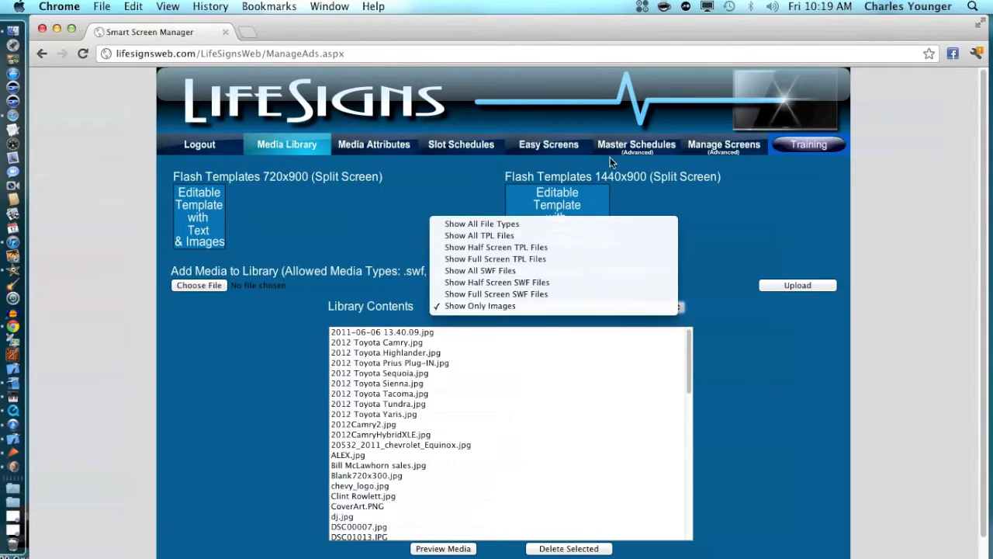
pyautogui.click(583, 306)
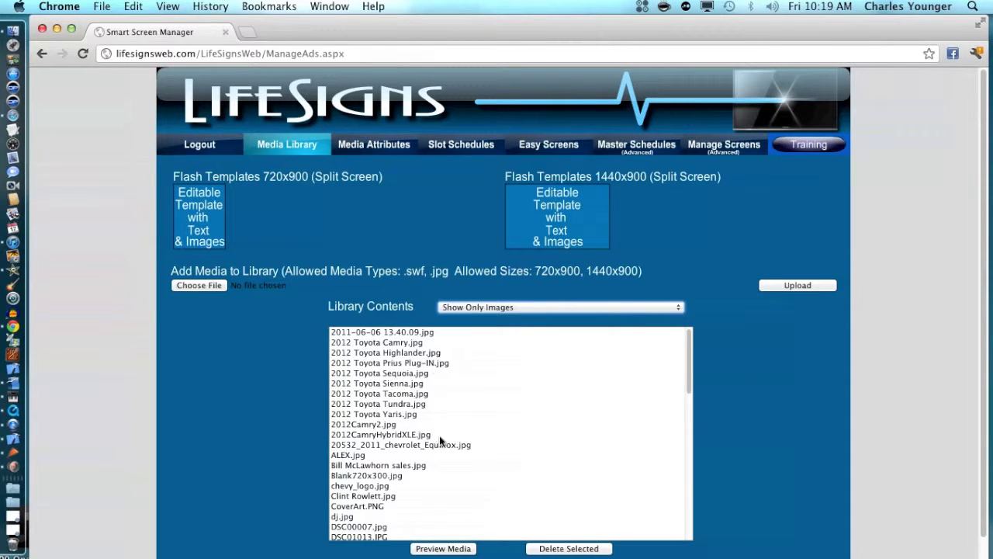
pyautogui.scroll(-15, 453, 433)
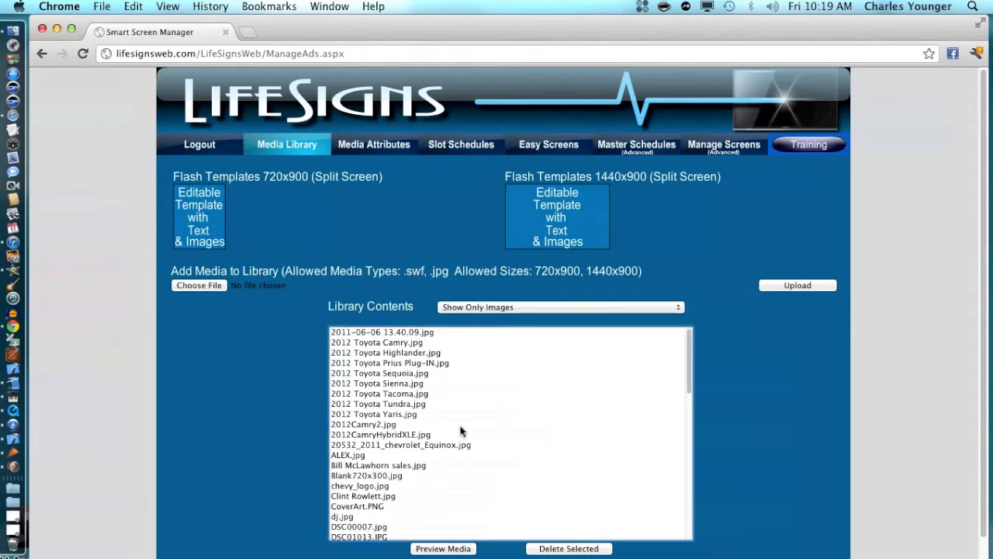
pyautogui.scroll(15, 466, 421)
# Preview the image 2012 Toyota Camry.jpg from the library and close the preview
pyautogui.click(381, 332)
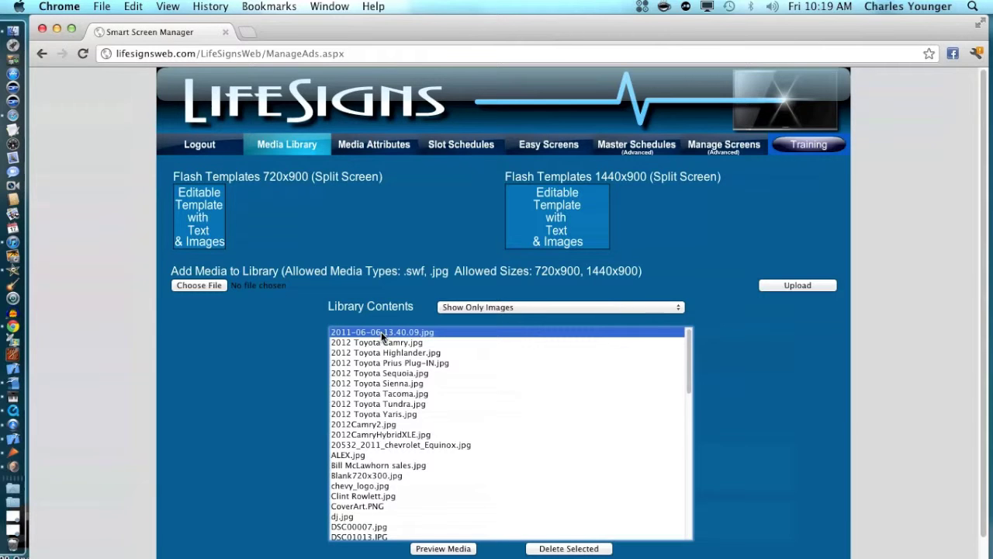
pyautogui.click(382, 342)
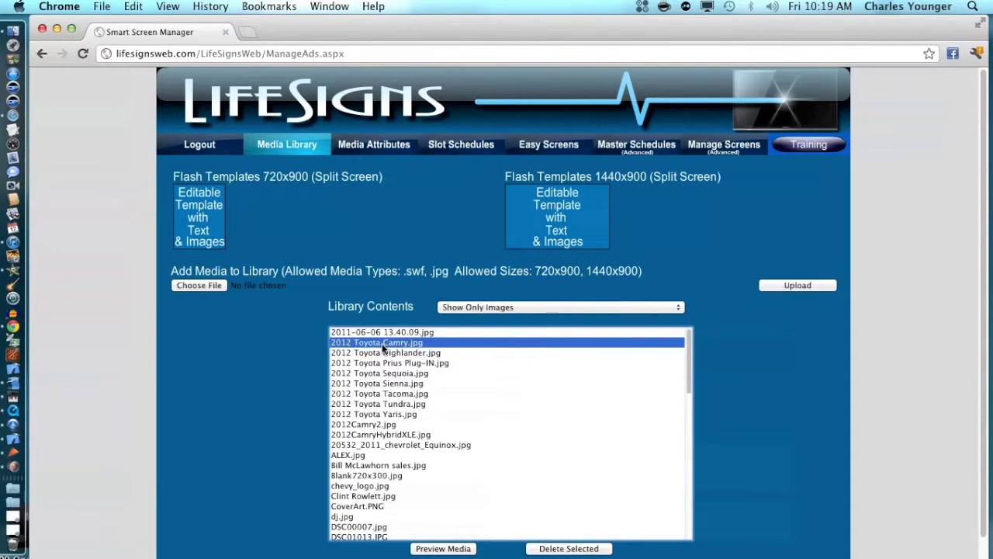
pyautogui.click(461, 551)
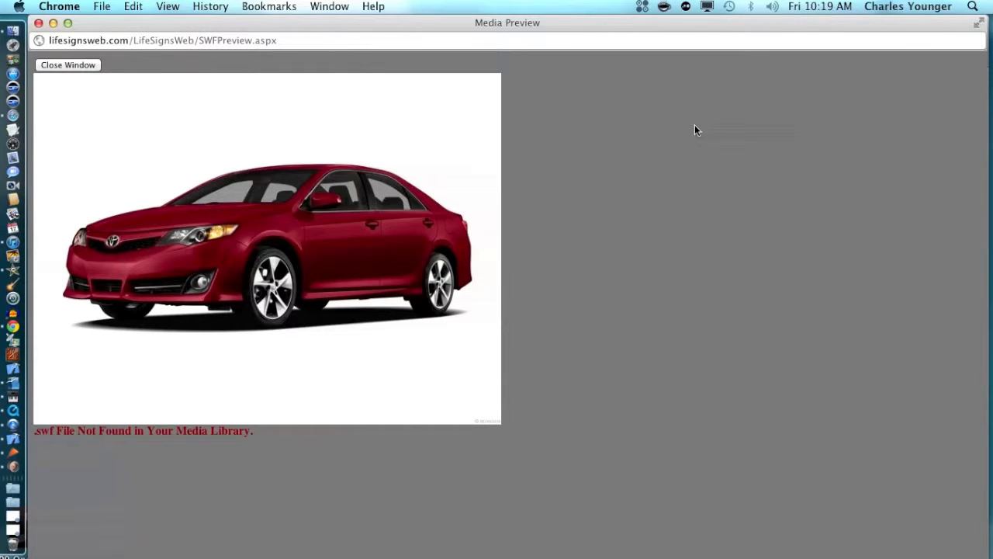
pyautogui.click(38, 22)
# Open the media preview of 2012 Toyota Camry.jpg once more, examine the image and close it
pyautogui.click(411, 346)
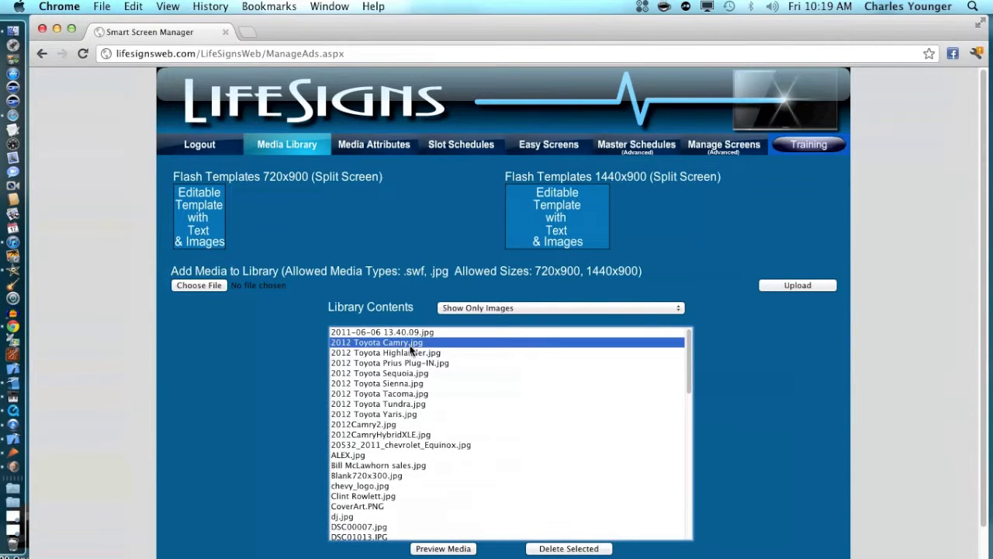
pyautogui.click(463, 550)
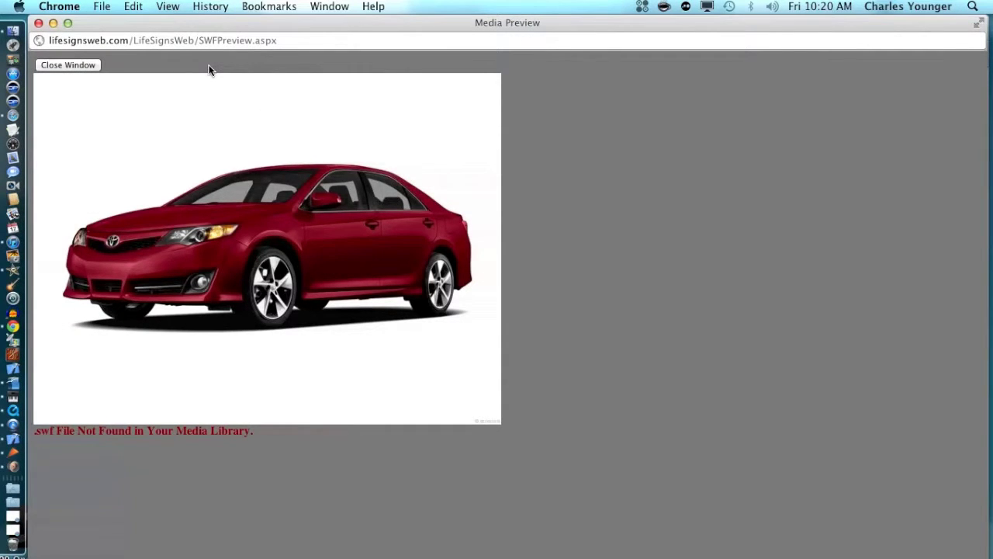
pyautogui.click(38, 23)
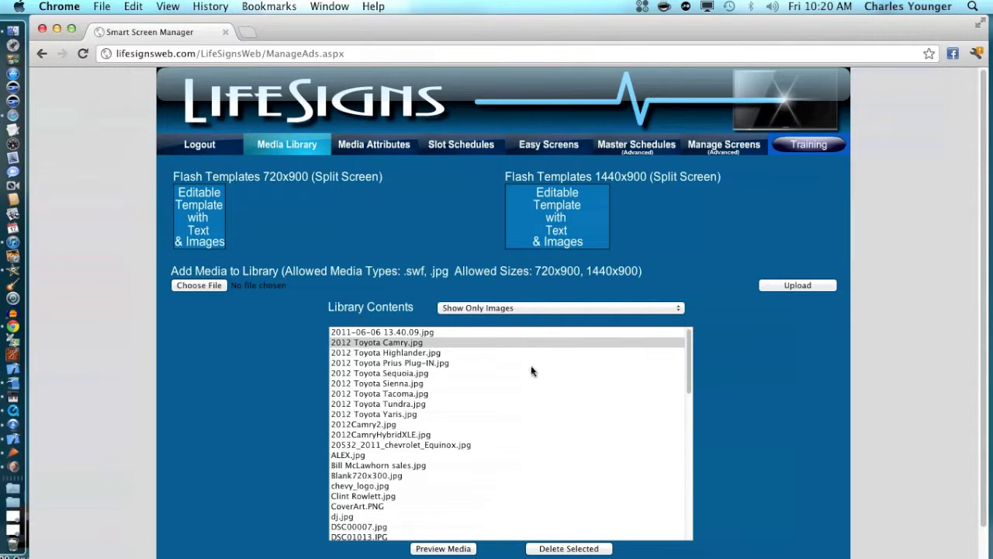
# Preview the image 2012 Toyota Highlander.jpg and close the preview
pyautogui.click(405, 353)
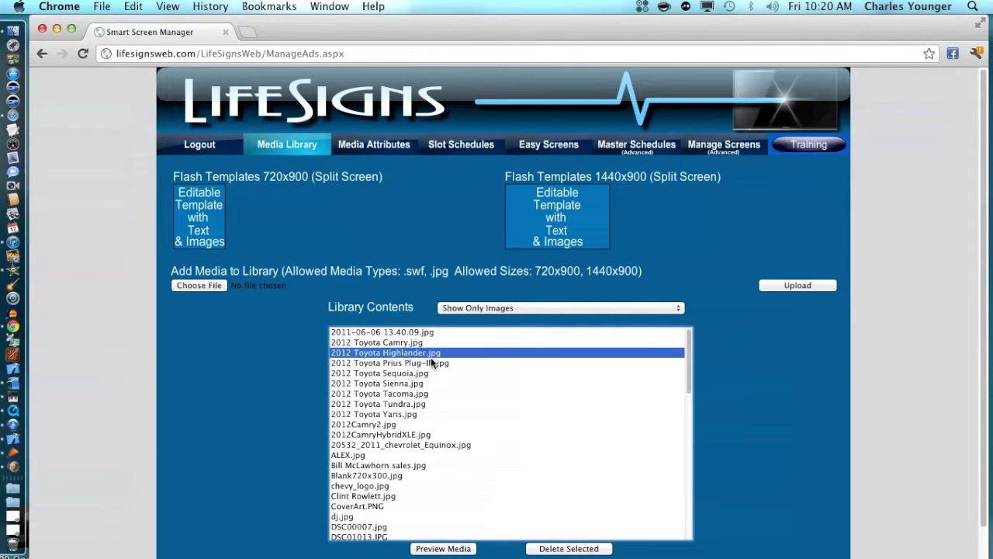
pyautogui.click(461, 549)
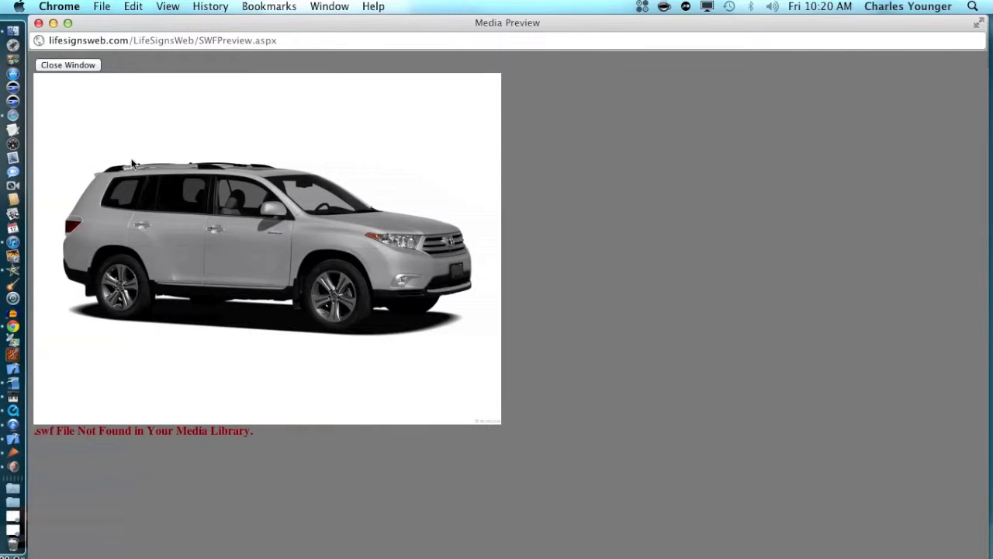
pyautogui.click(62, 66)
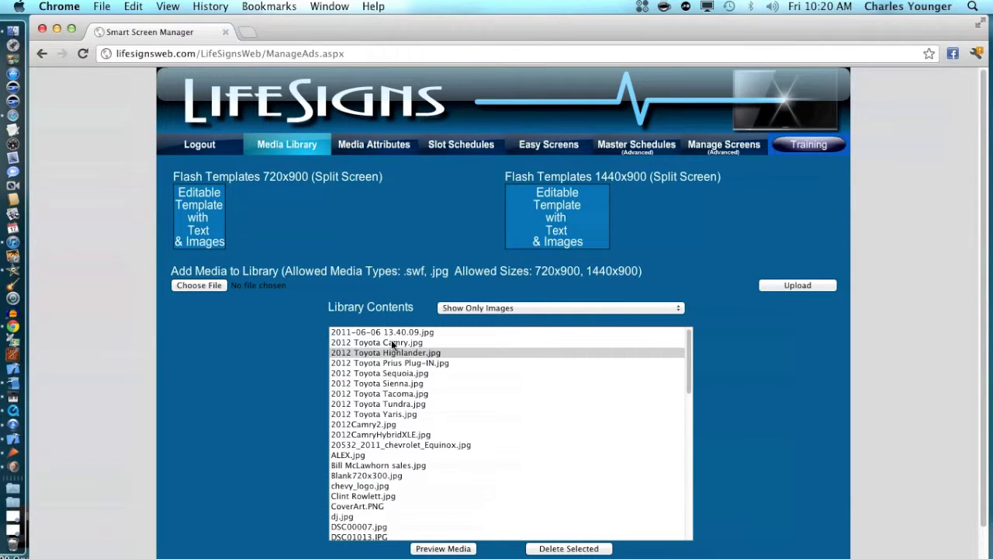
# Preview the image CoverArt.PNG from the library and close the preview
pyautogui.moveTo(689, 376)
pyautogui.mouseDown()
pyautogui.moveTo(694, 501)
pyautogui.moveTo(709, 368)
pyautogui.moveTo(683, 360)
pyautogui.mouseUp()
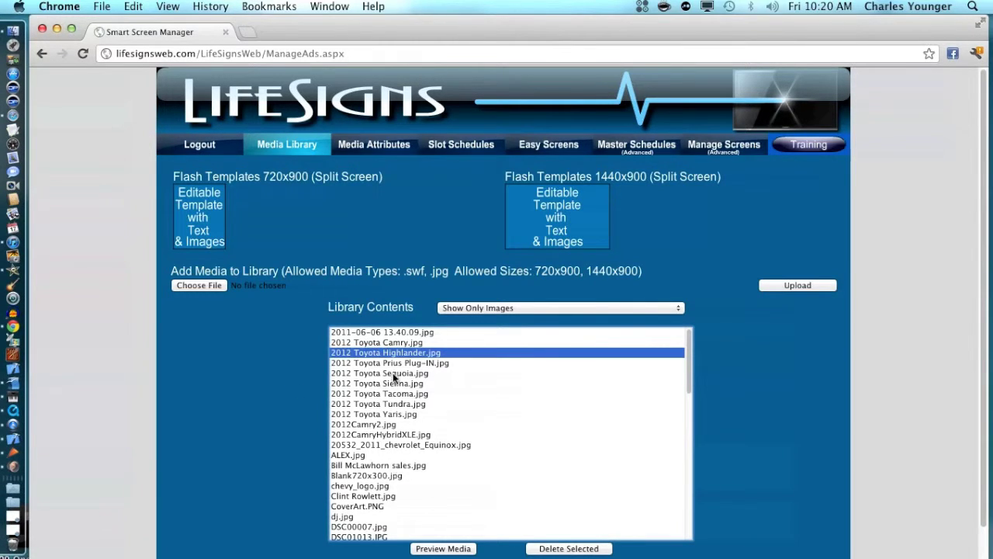
pyautogui.click(364, 508)
pyautogui.click(443, 548)
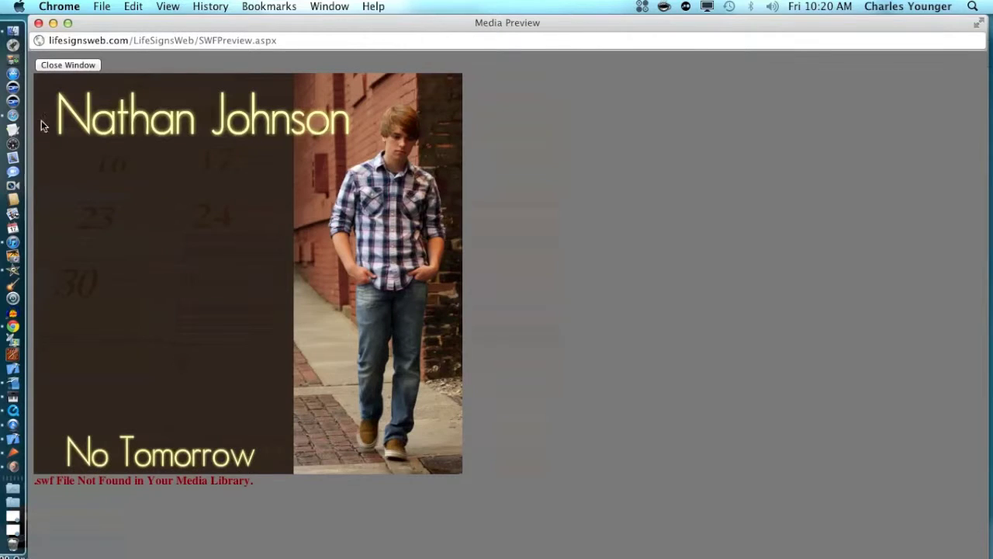
pyautogui.click(47, 65)
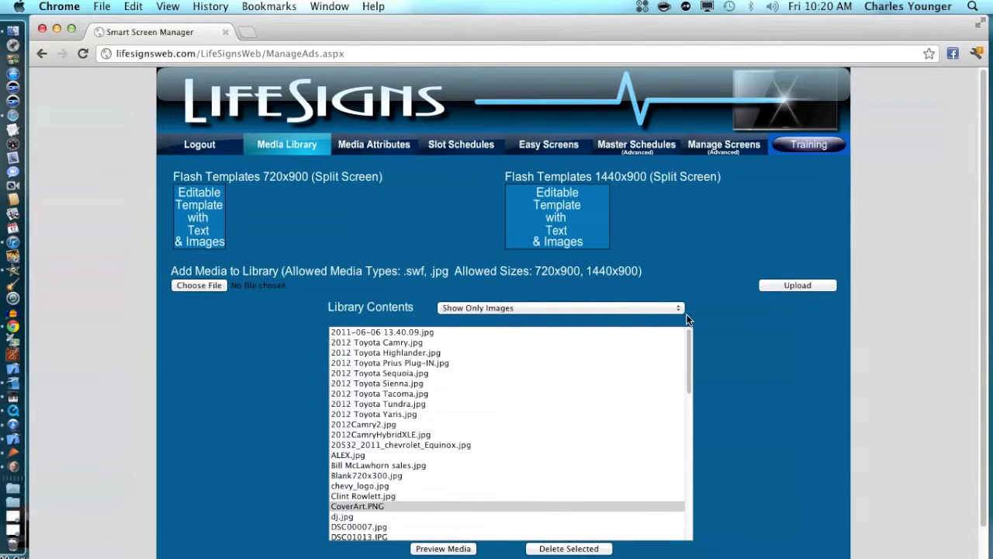
# Show only half screen SWF files, view the whole preview of the 2011 Toyota 4Runner file and close it
pyautogui.click(627, 306)
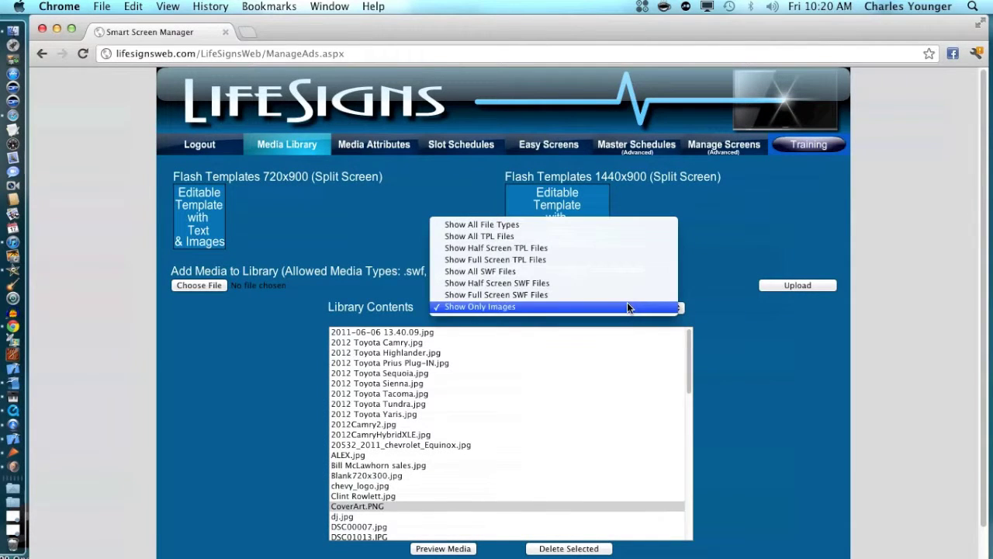
pyautogui.click(565, 282)
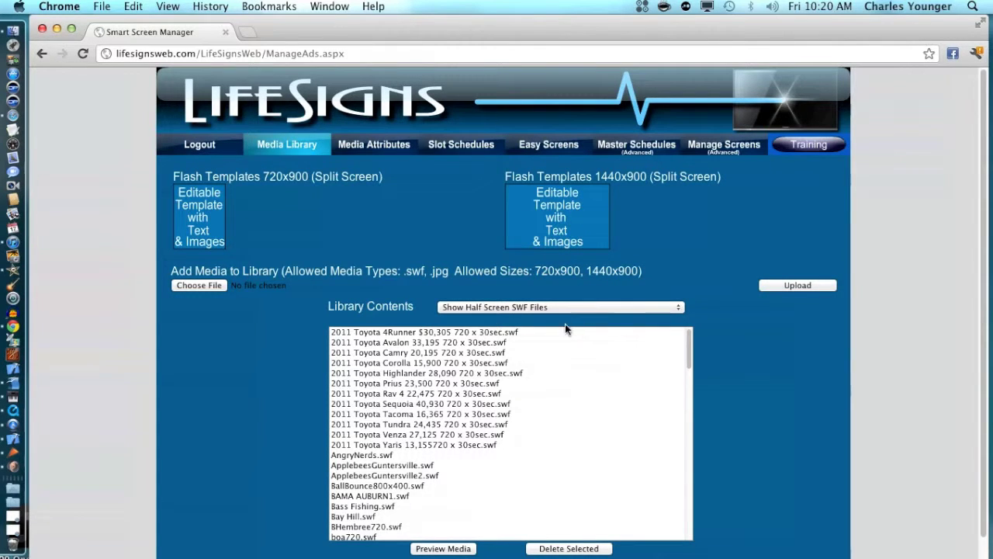
pyautogui.click(478, 333)
pyautogui.click(443, 549)
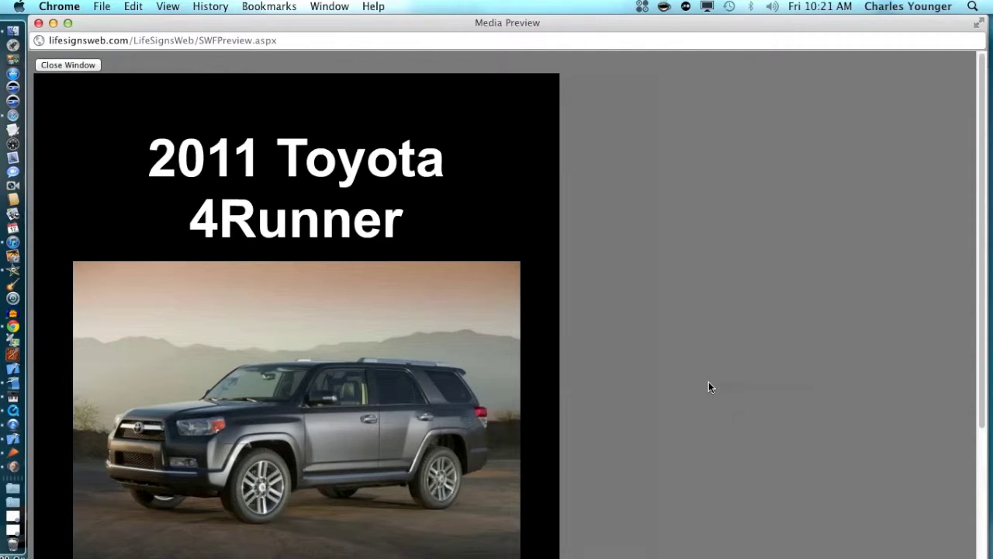
pyautogui.scroll(-5, 709, 380)
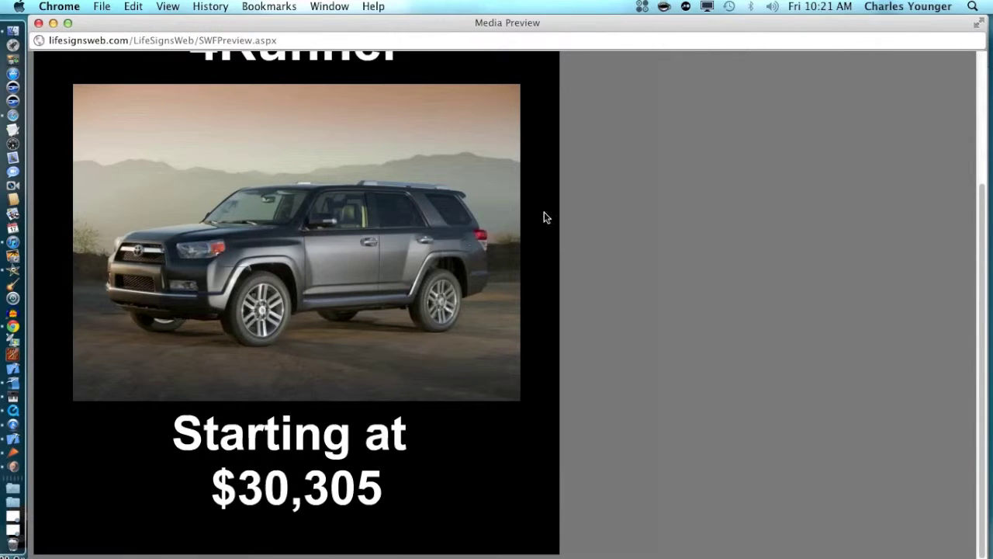
pyautogui.click(39, 24)
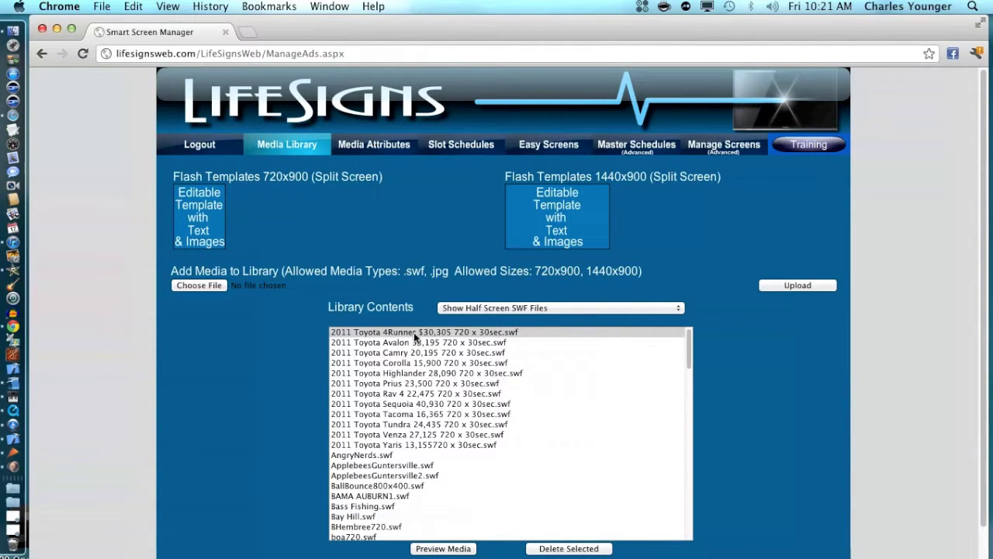
# Preview the half screen SWF file for the 2011 Toyota Avalon
pyautogui.click(499, 344)
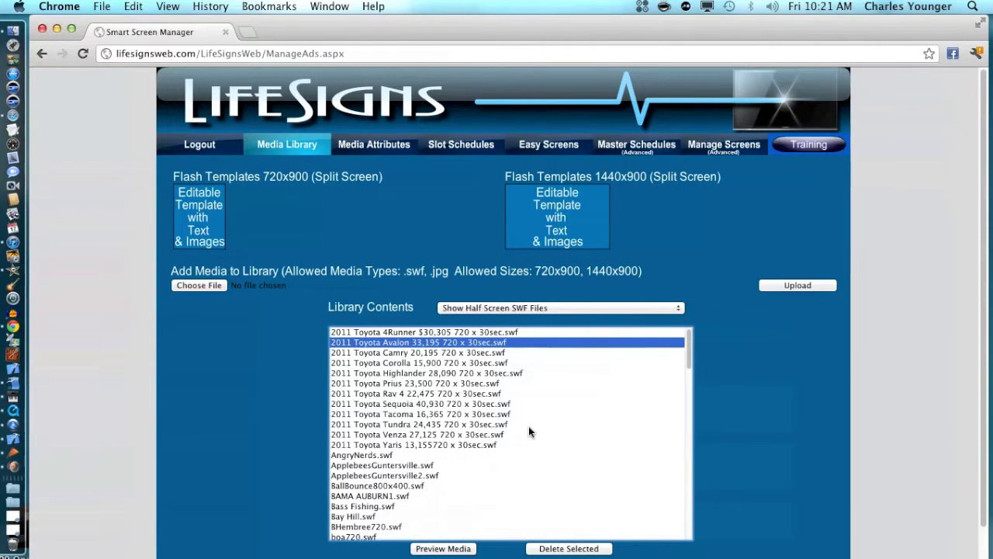
pyautogui.click(454, 549)
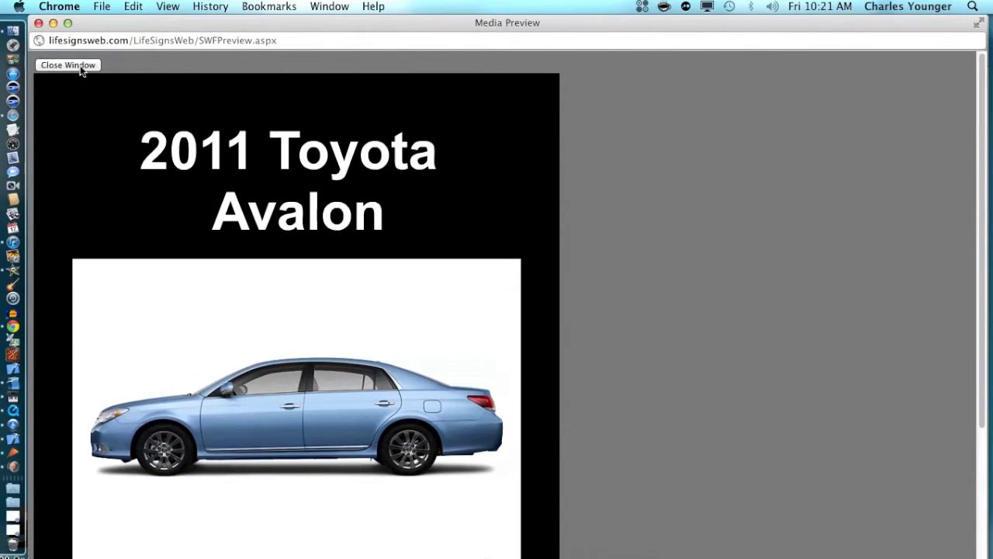
# Close the 2011 Toyota Avalon preview and show only full screen SWF files in the library contents
pyautogui.click(80, 65)
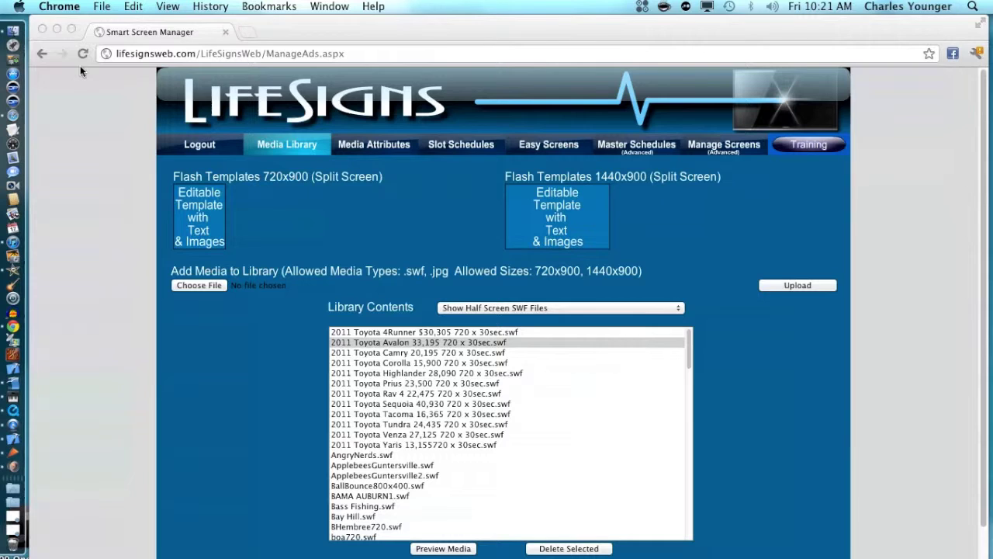
pyautogui.click(535, 311)
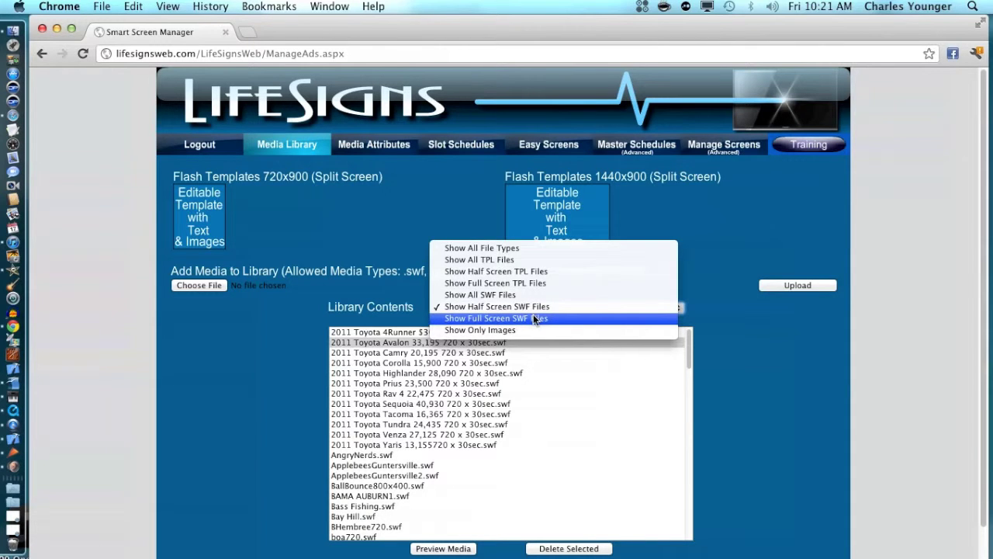
pyautogui.click(534, 318)
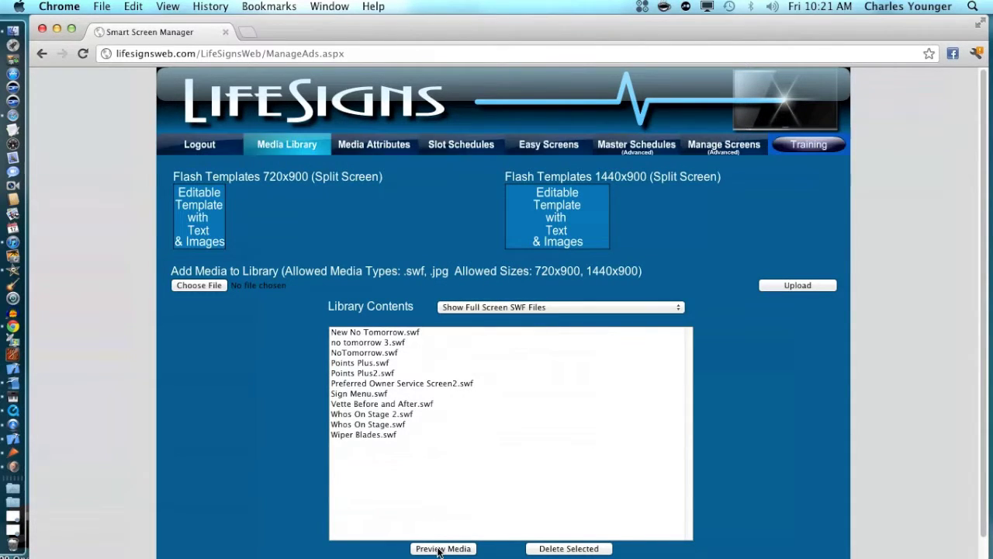
# Preview the full screen file Whos On Stage.swf across its full width and close the preview
pyautogui.click(375, 424)
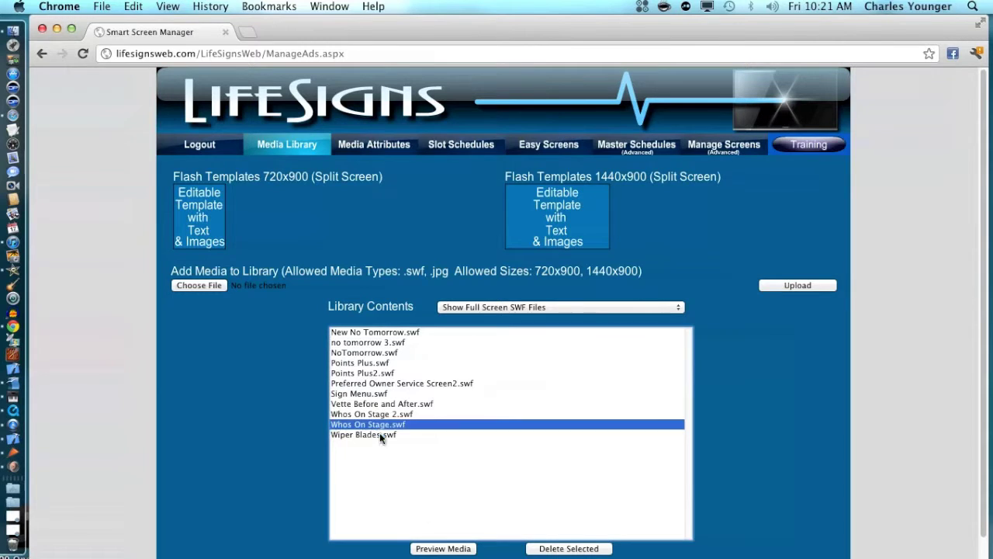
pyautogui.click(443, 548)
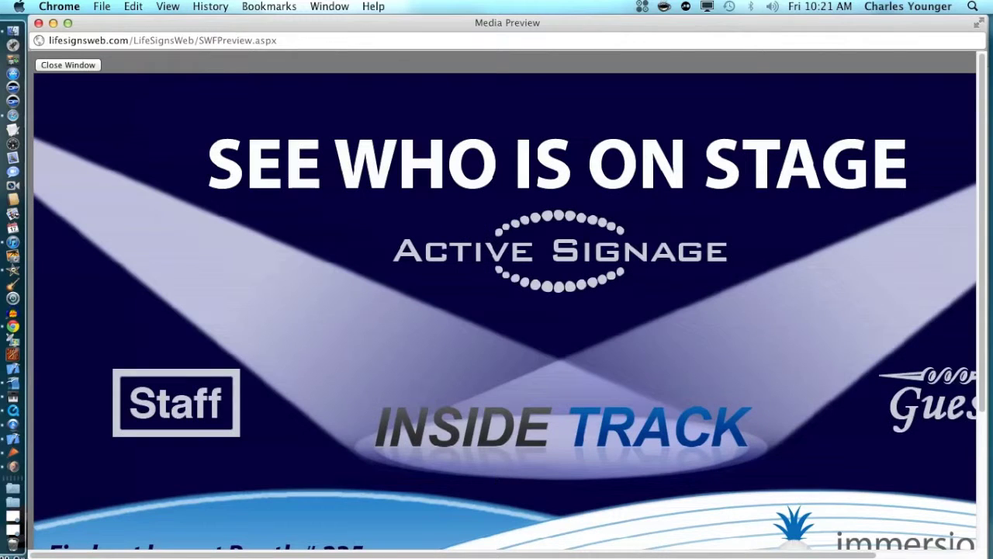
pyautogui.moveTo(247, 555); pyautogui.dragTo(344, 555)
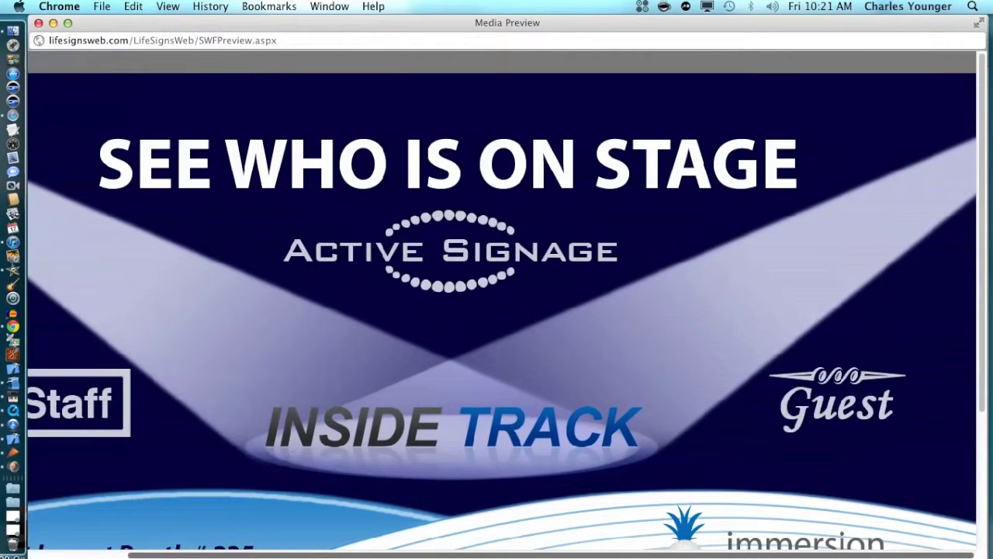
pyautogui.click(38, 24)
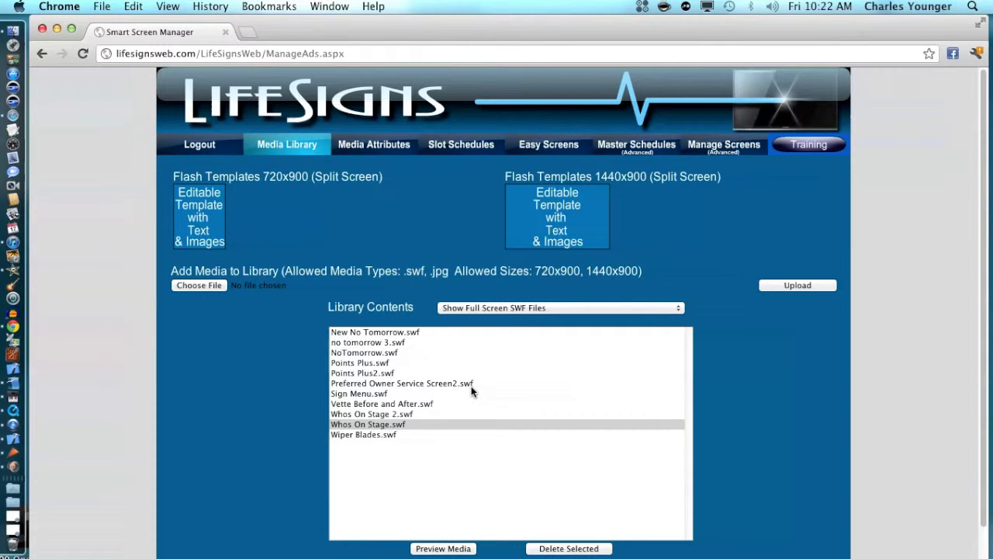
# Show only half screen TPL files and open the preview of the 2012 Prius Plug In.tpl template
pyautogui.click(550, 309)
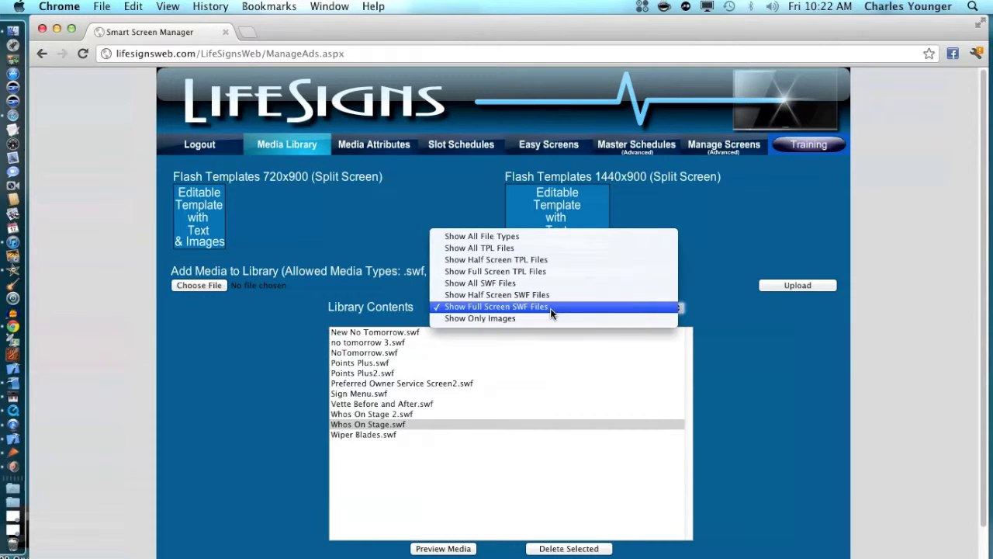
pyautogui.click(555, 259)
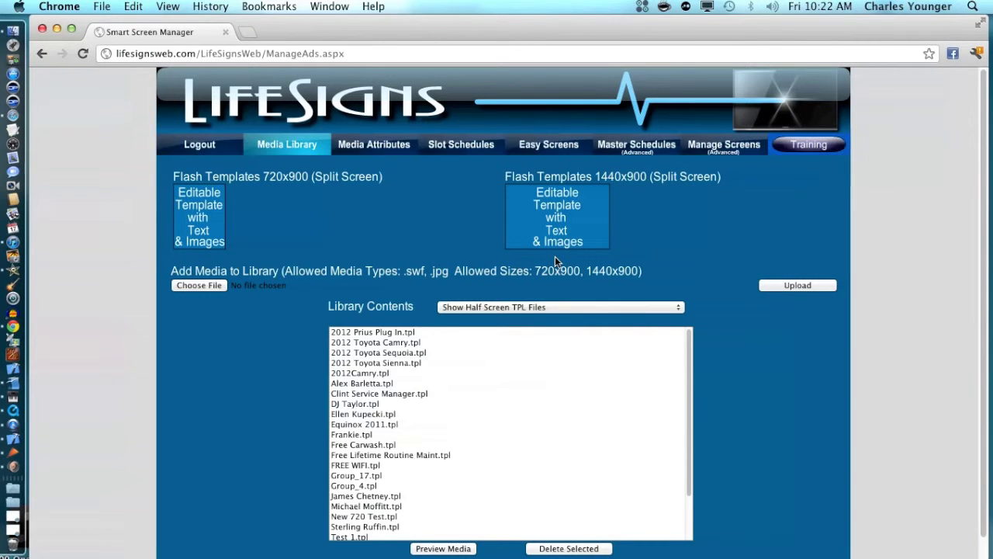
pyautogui.click(415, 334)
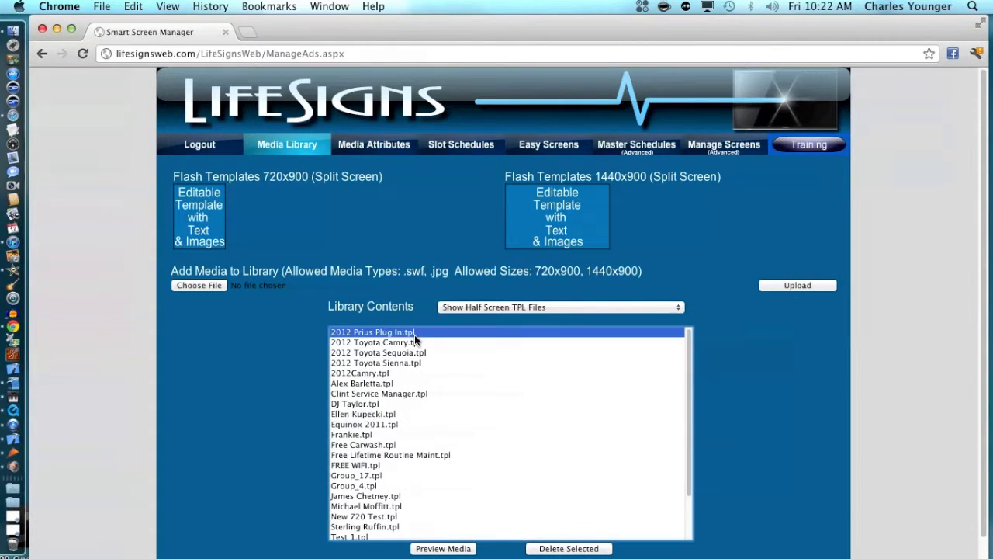
pyautogui.click(448, 549)
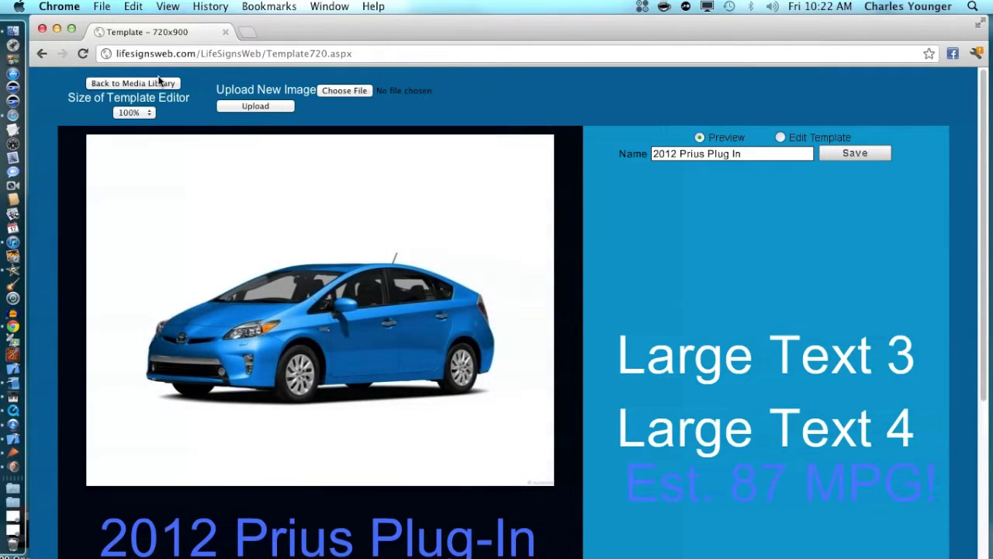
# Set the size of the Prius template editor to 70% and return to the media library
pyautogui.click(126, 111)
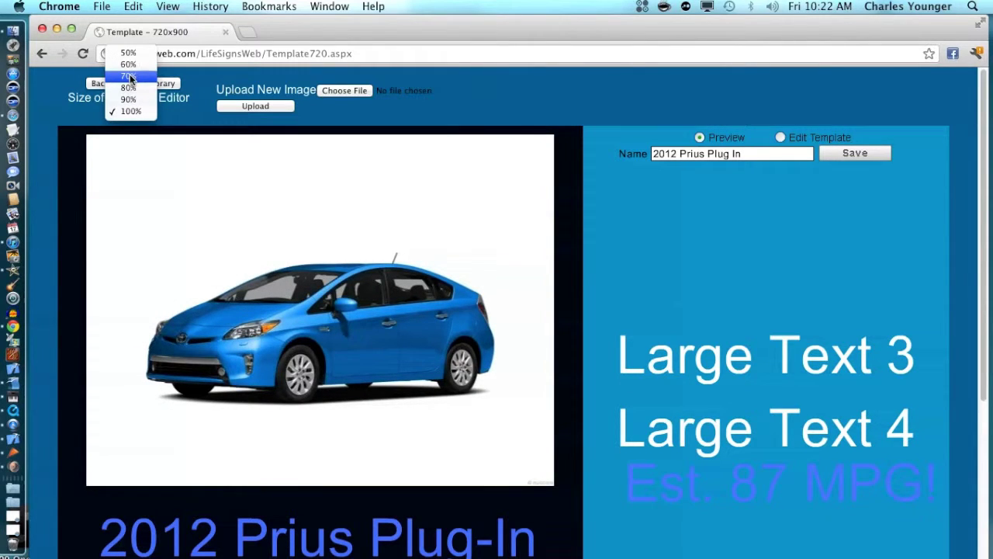
pyautogui.click(130, 78)
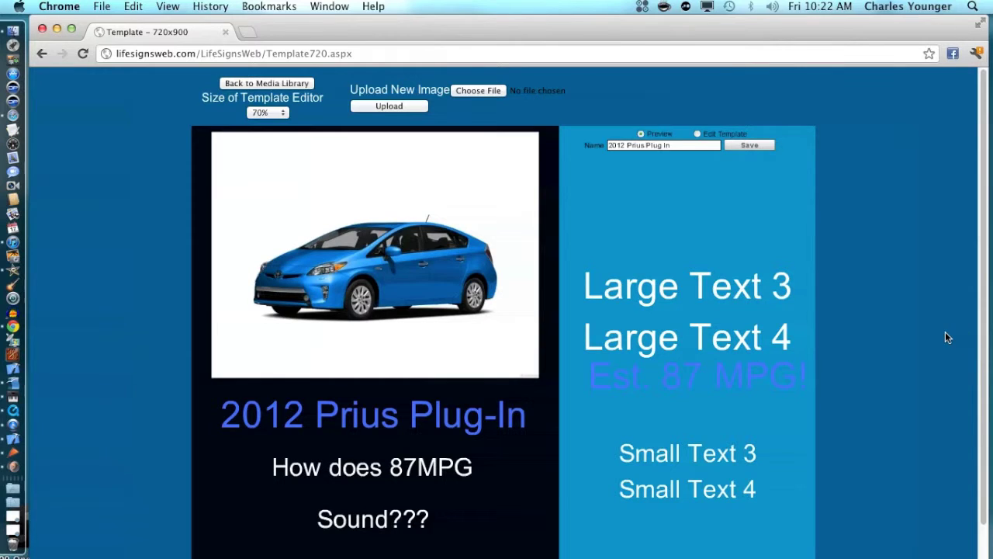
pyautogui.click(231, 83)
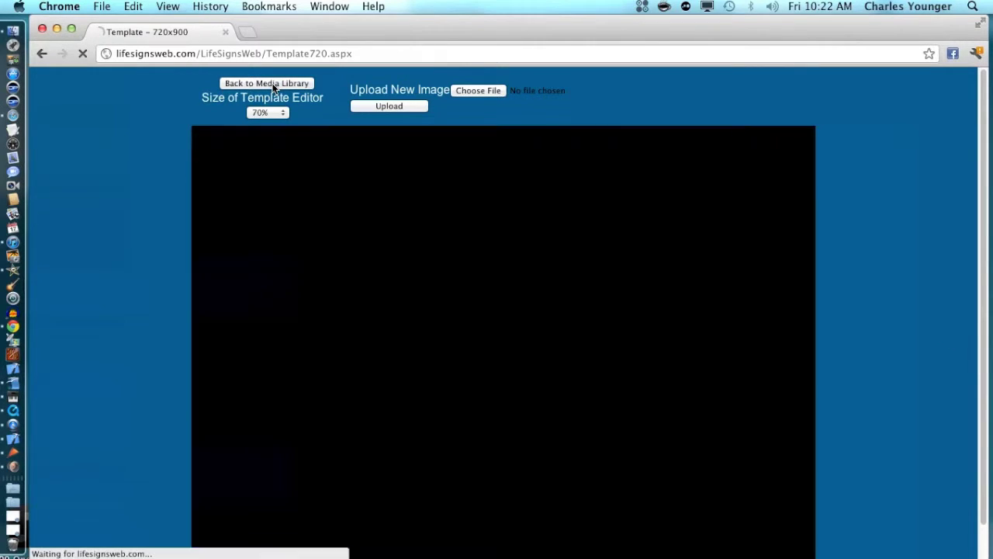
# Show only full screen TPL files and open the preview of the ADA Hygiene template for Fri 10-12
pyautogui.click(524, 306)
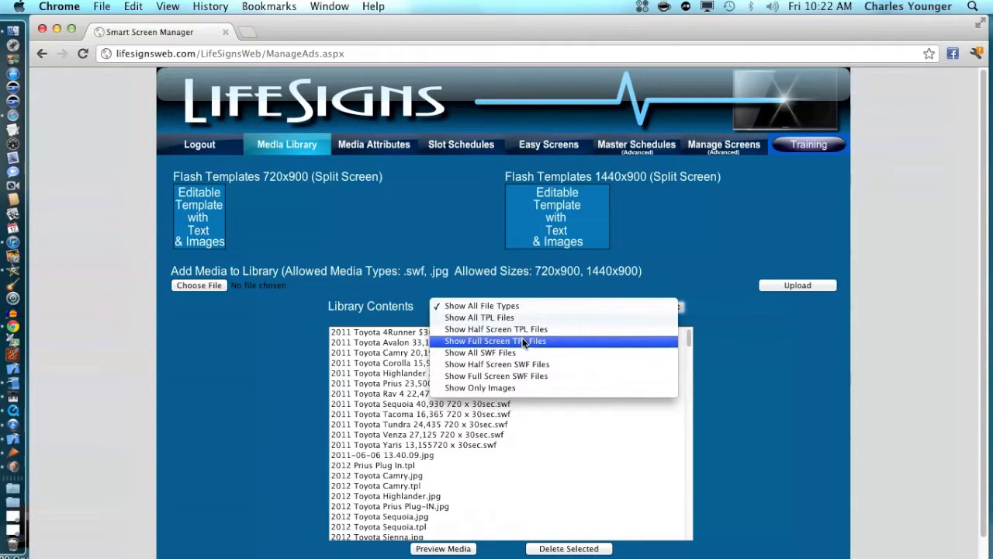
pyautogui.click(522, 341)
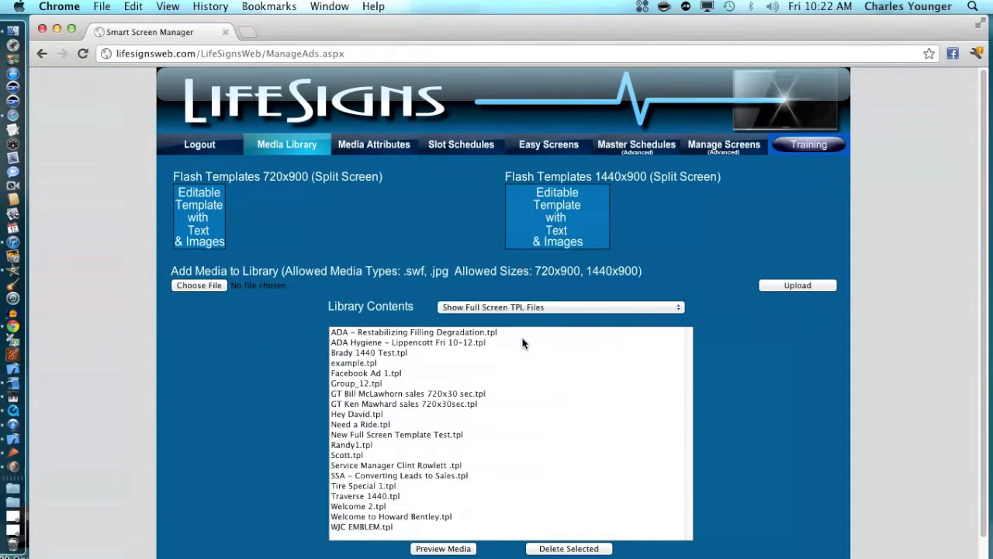
pyautogui.click(423, 332)
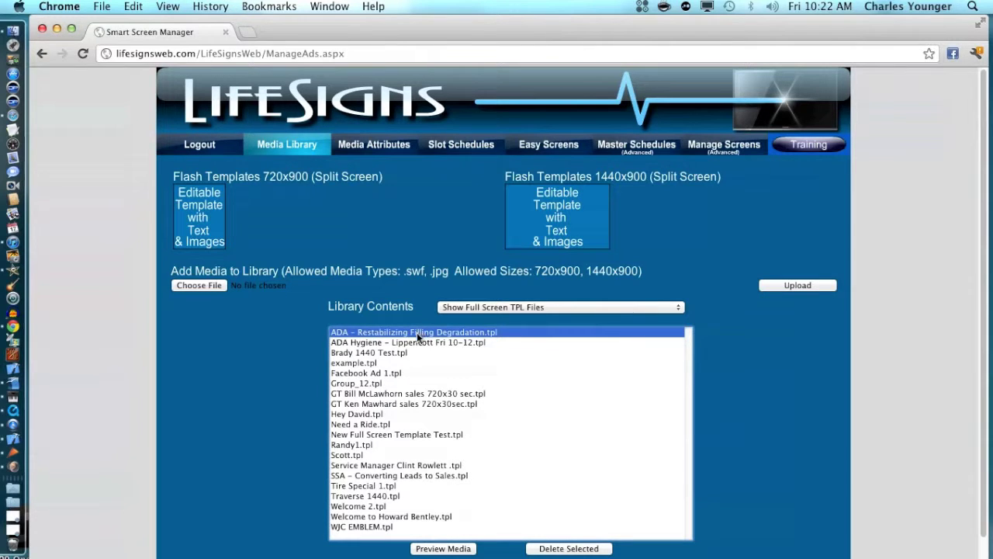
pyautogui.click(415, 342)
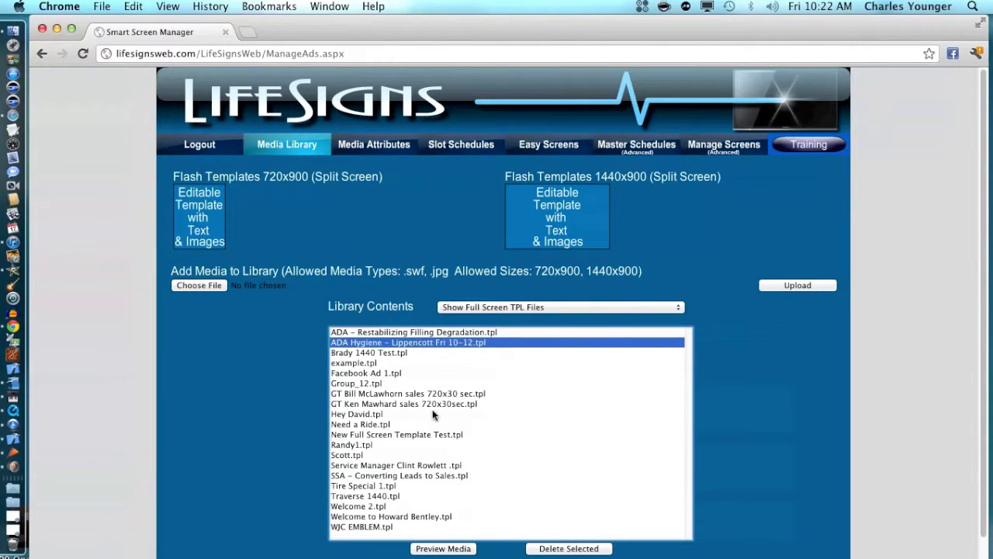
pyautogui.click(447, 548)
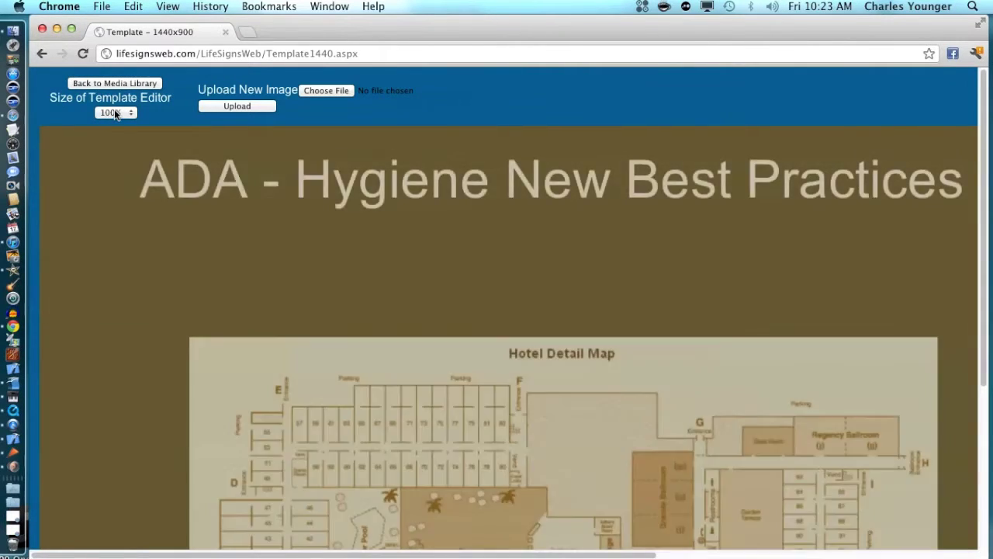
# Set the size of the ADA Hygiene template editor to 60% and return to the media library
pyautogui.click(114, 112)
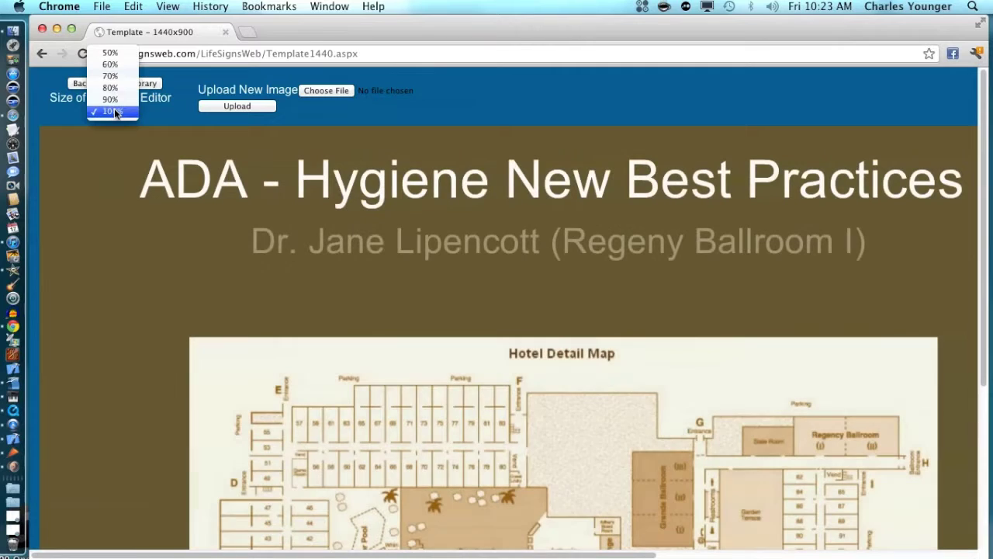
pyautogui.click(120, 67)
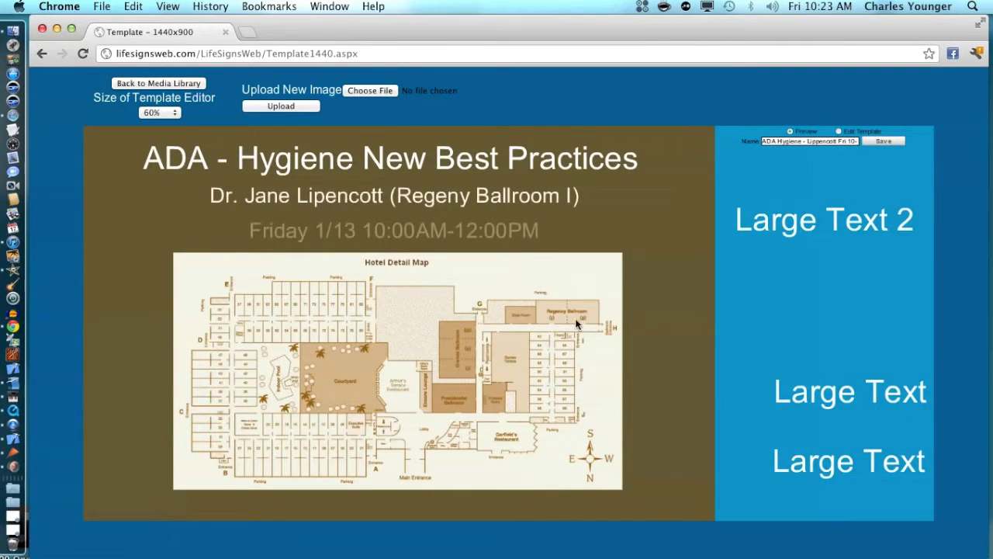
pyautogui.click(187, 83)
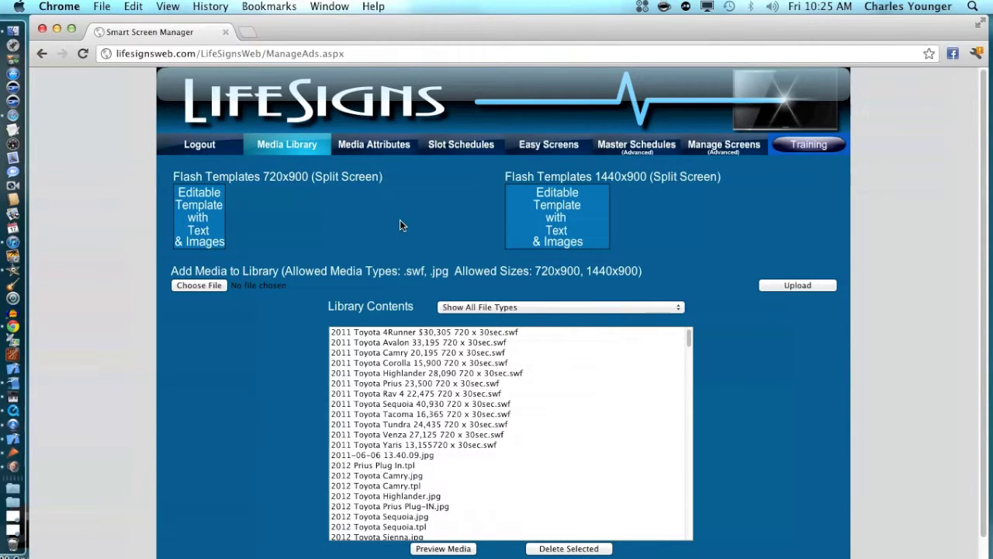
# Upload the image 2011-06-06 13.40.09.jpg from folder 3 to the media library
pyautogui.click(209, 287)
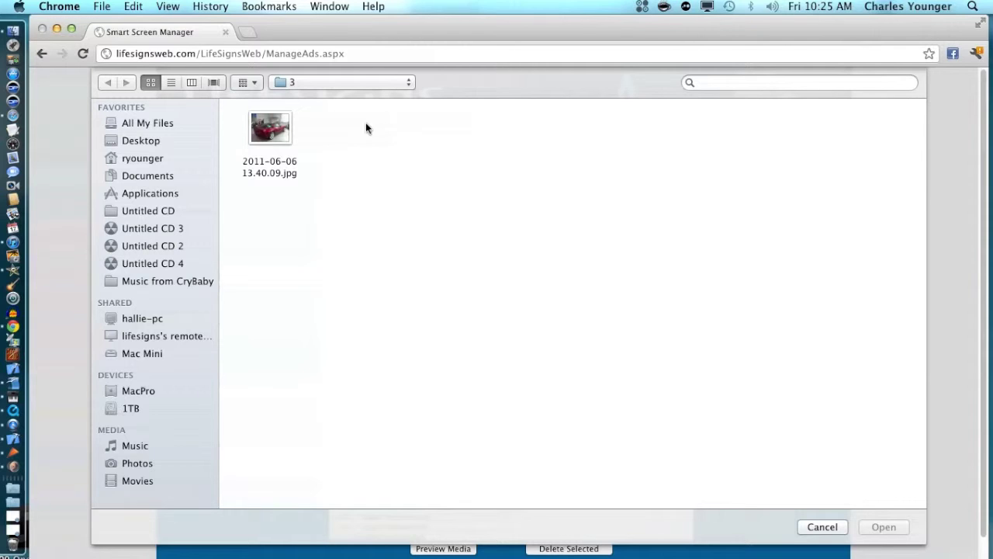
pyautogui.click(273, 136)
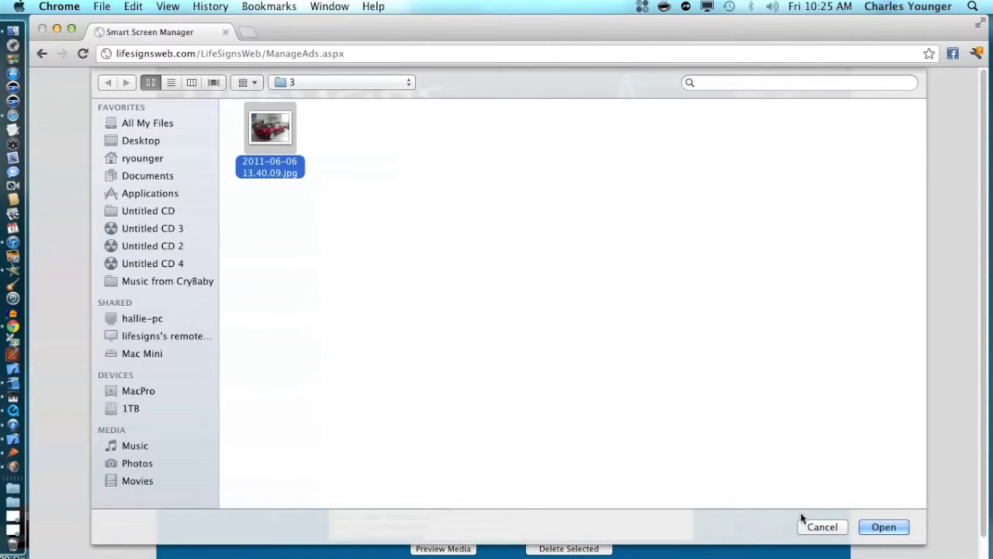
pyautogui.click(883, 527)
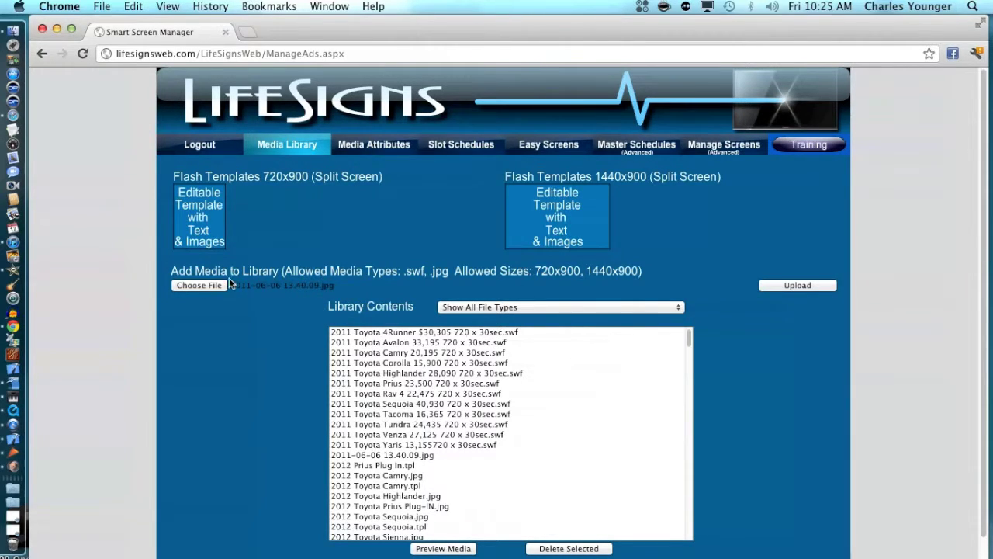
pyautogui.click(781, 285)
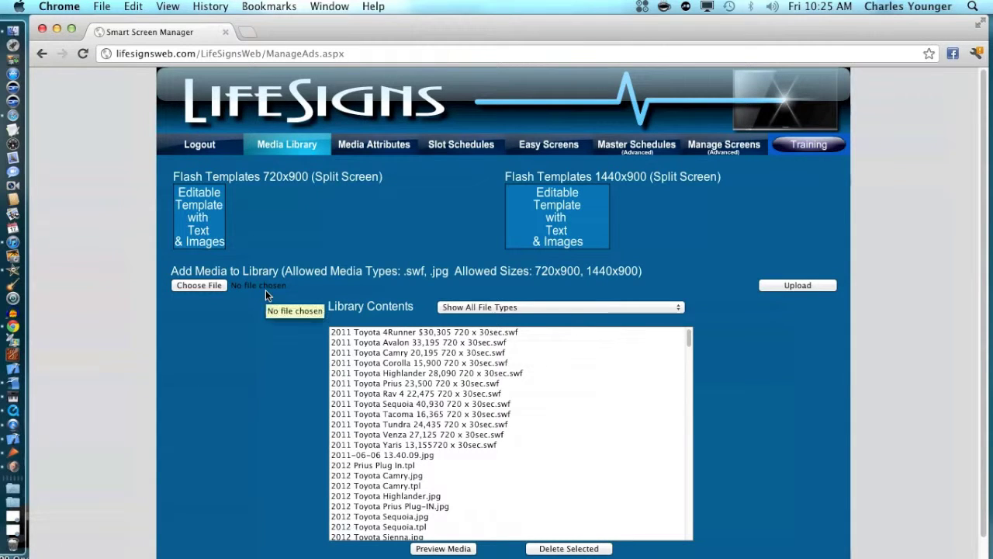
# Preview the uploaded image 2011-06-06 13.40.09.jpg and close the preview
pyautogui.click(384, 455)
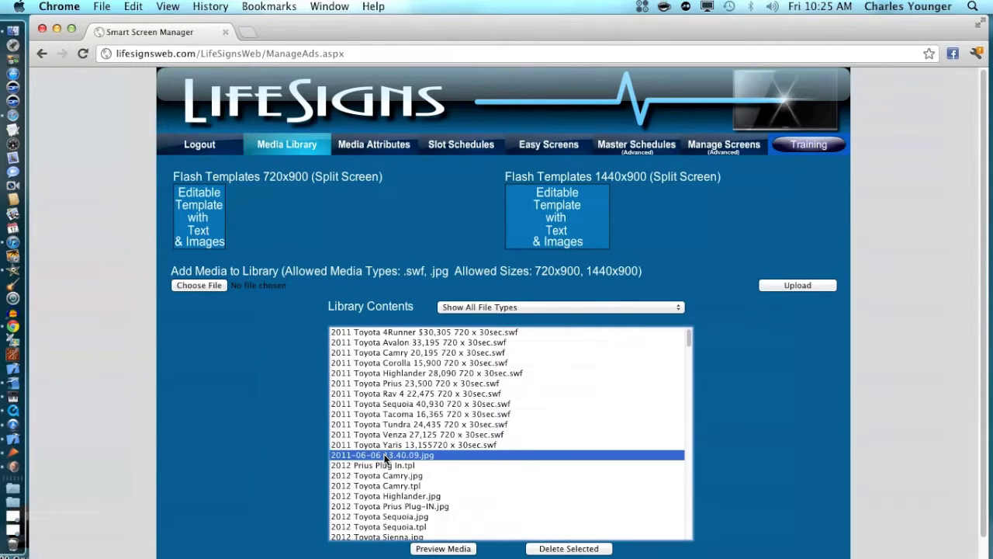
pyautogui.click(458, 551)
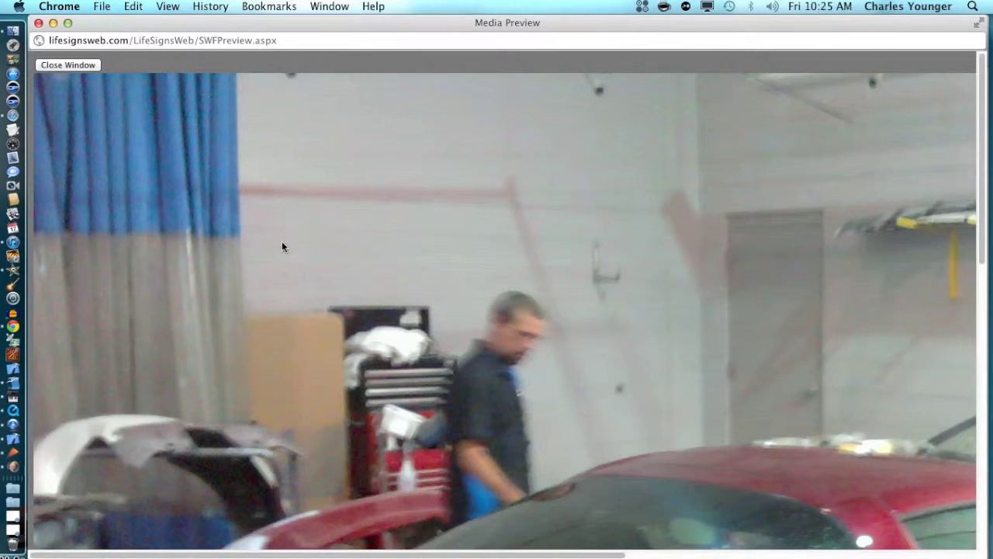
pyautogui.click(72, 66)
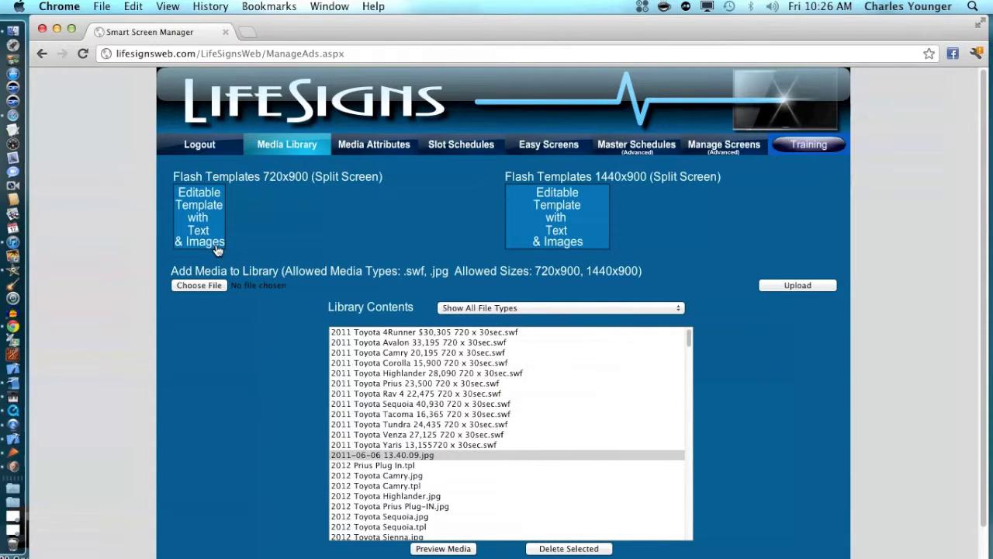
# Delete 2011-06-06 13.40.09.jpg from the media library and reload the page to refresh the list
pyautogui.click(396, 455)
pyautogui.click(566, 549)
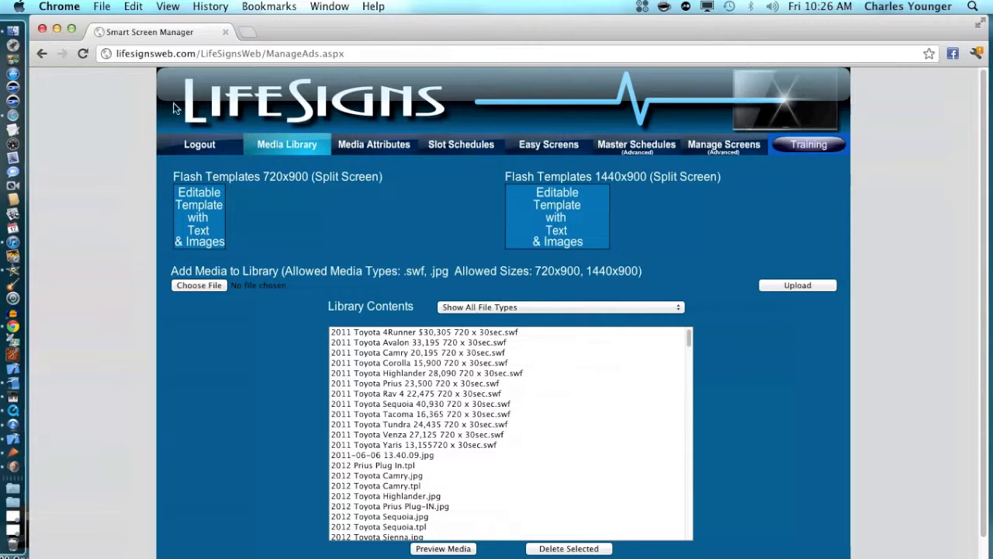
pyautogui.click(83, 53)
pyautogui.click(616, 153)
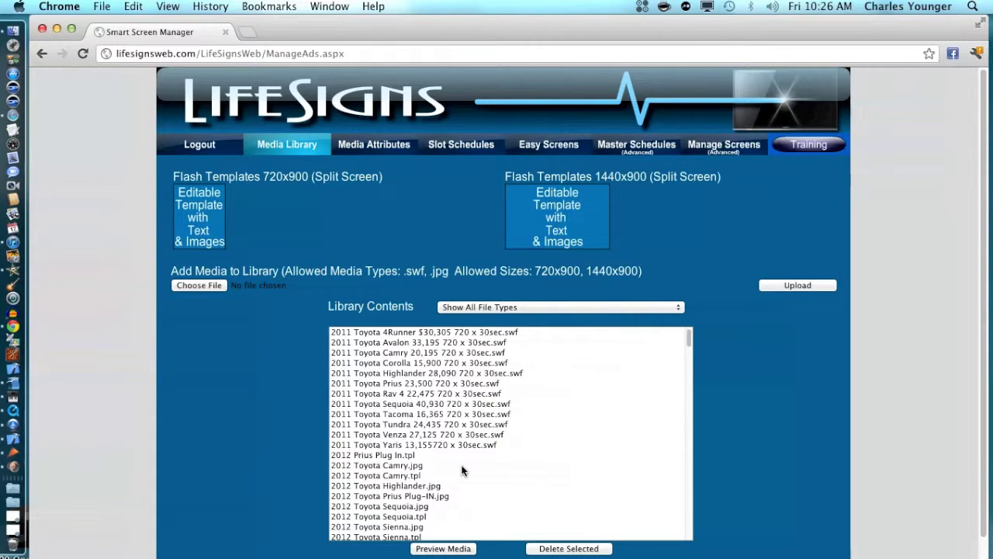
# Select the range of SWF files from 2011 Toyota Highlander through 2011 Toyota Venza in the library list
pyautogui.click(428, 373)
pyautogui.keyDown('shift'); pyautogui.click(433, 434); pyautogui.keyUp('shift')
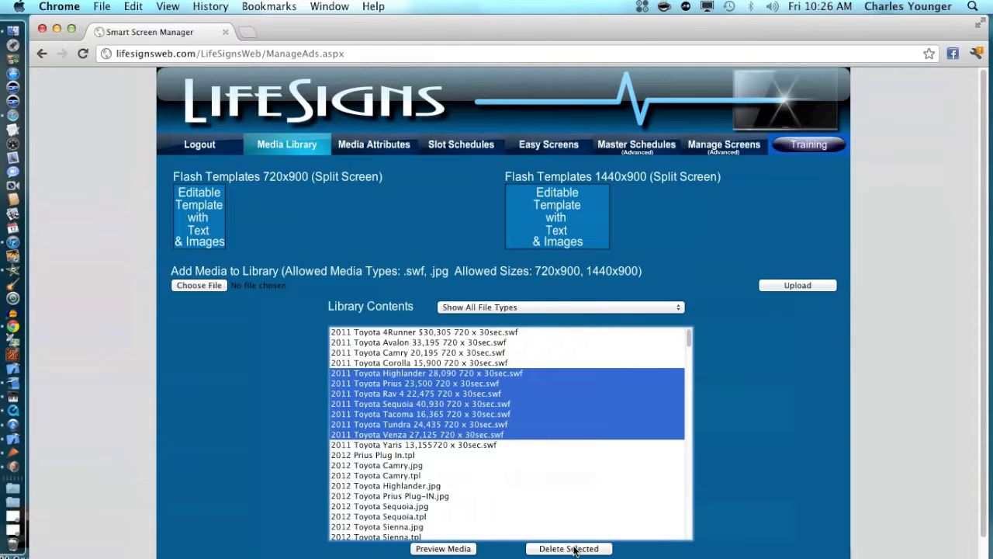
pyautogui.click(745, 421)
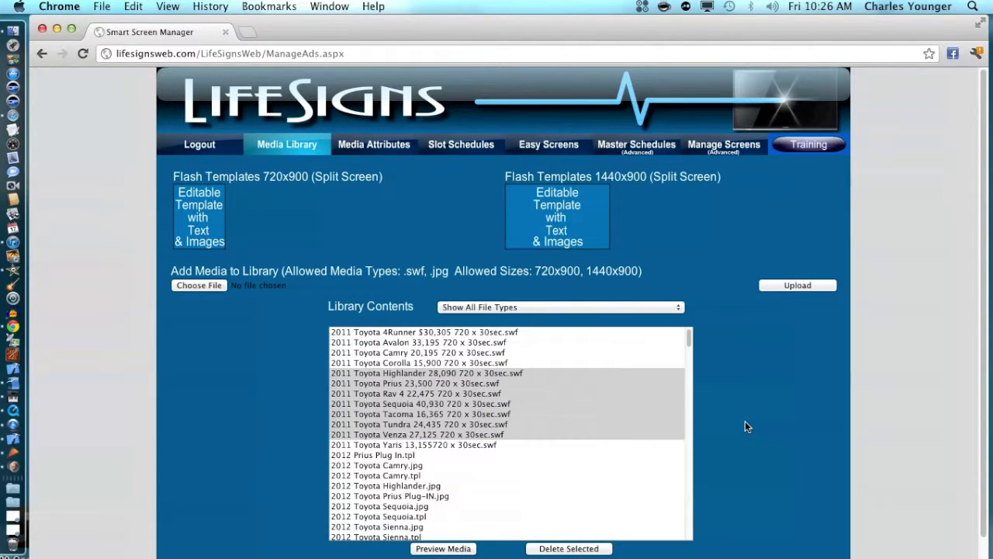